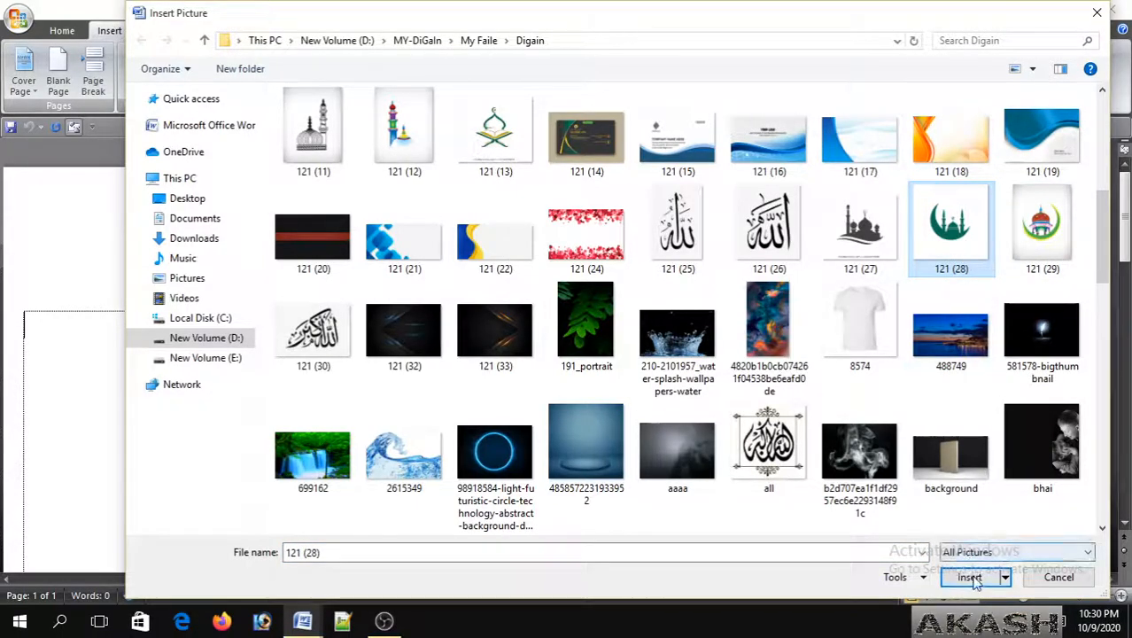
# - Insert the picture 121 (28) into the document
pyautogui.click(986, 584)
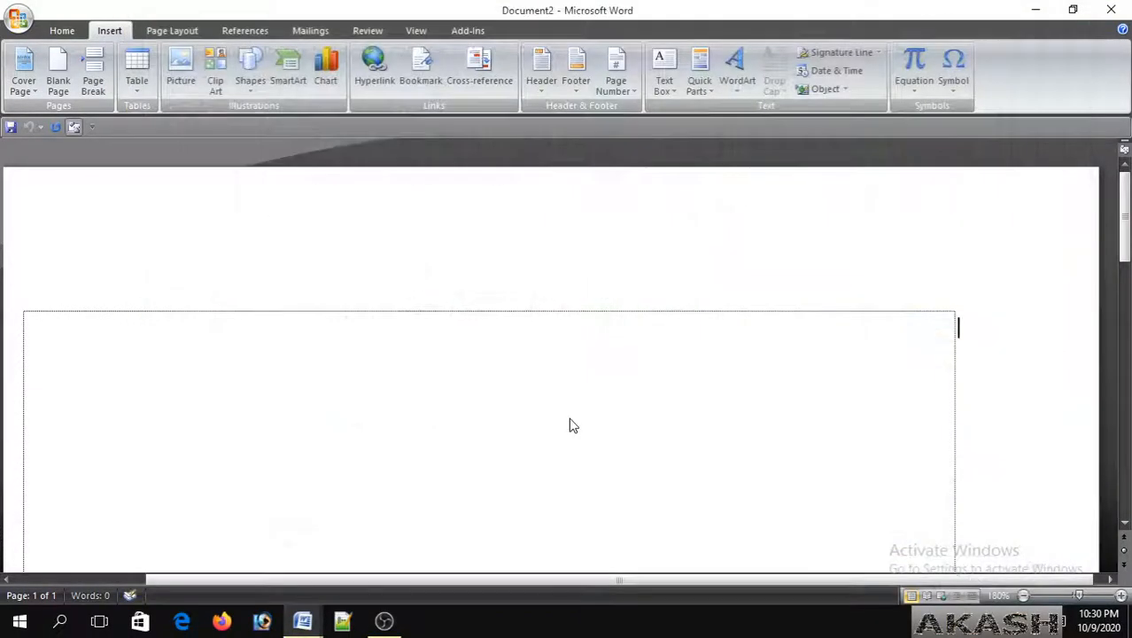
pyautogui.scroll(-8, 519, 385)
pyautogui.scroll(10, 522, 385)
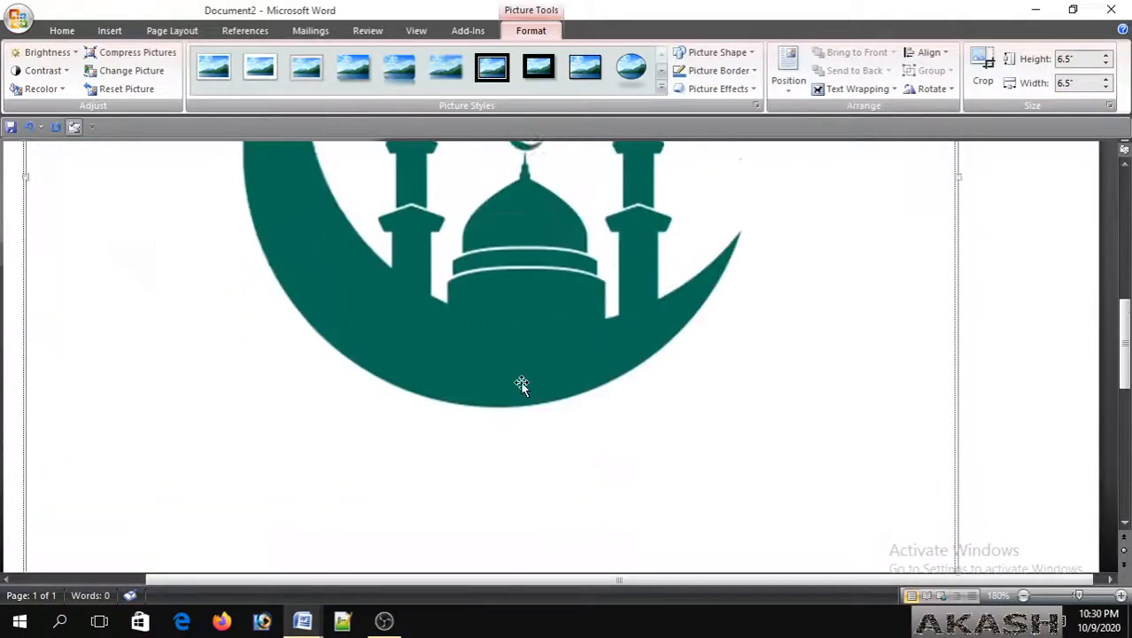
pyautogui.keyDown('ctrl'); pyautogui.scroll(-13, 522, 386); pyautogui.keyUp('ctrl')
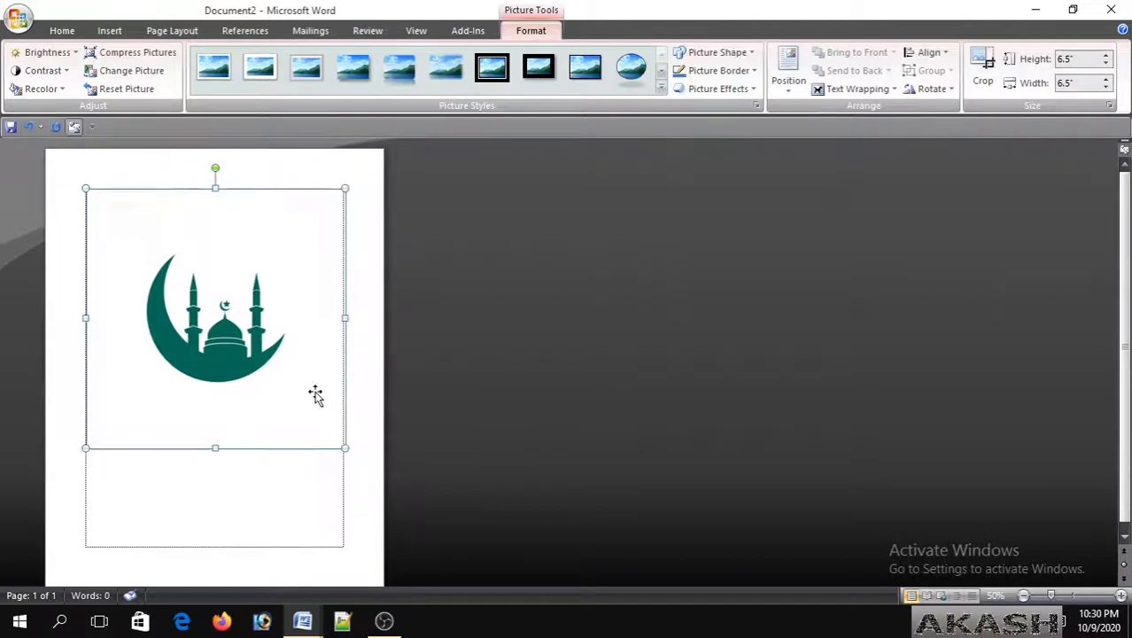
pyautogui.keyDown('ctrl'); pyautogui.scroll(2, 302, 379); pyautogui.keyUp('ctrl')
pyautogui.keyDown('ctrl'); pyautogui.scroll(2, 301, 376); pyautogui.keyUp('ctrl')
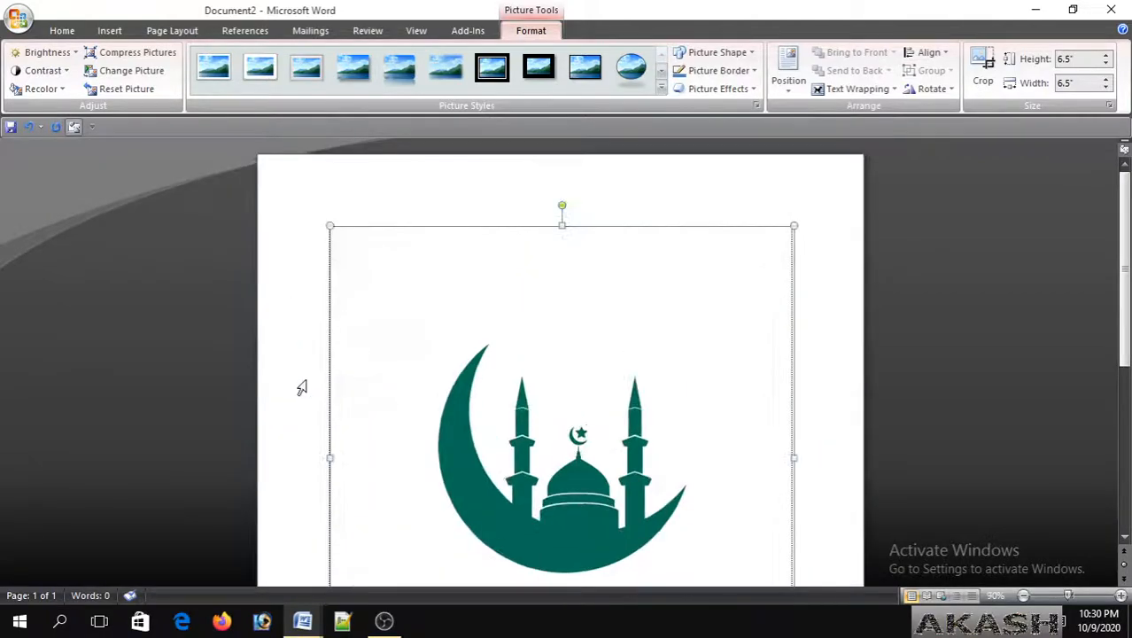
pyautogui.scroll(-3, 376, 341)
pyautogui.scroll(4, 443, 341)
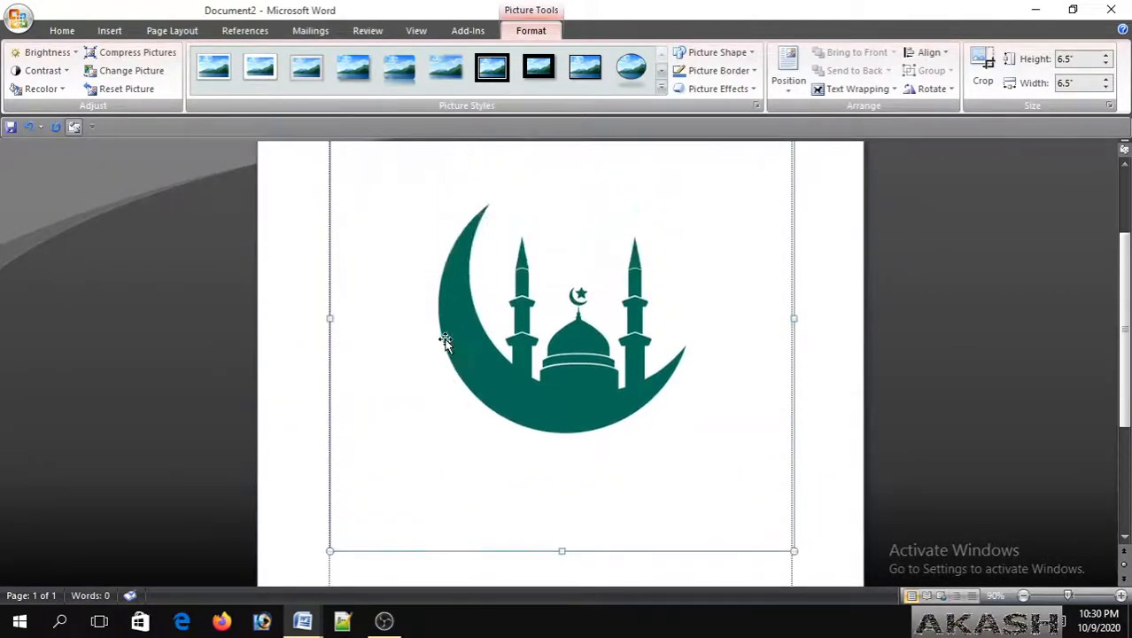
pyautogui.scroll(2, 461, 301)
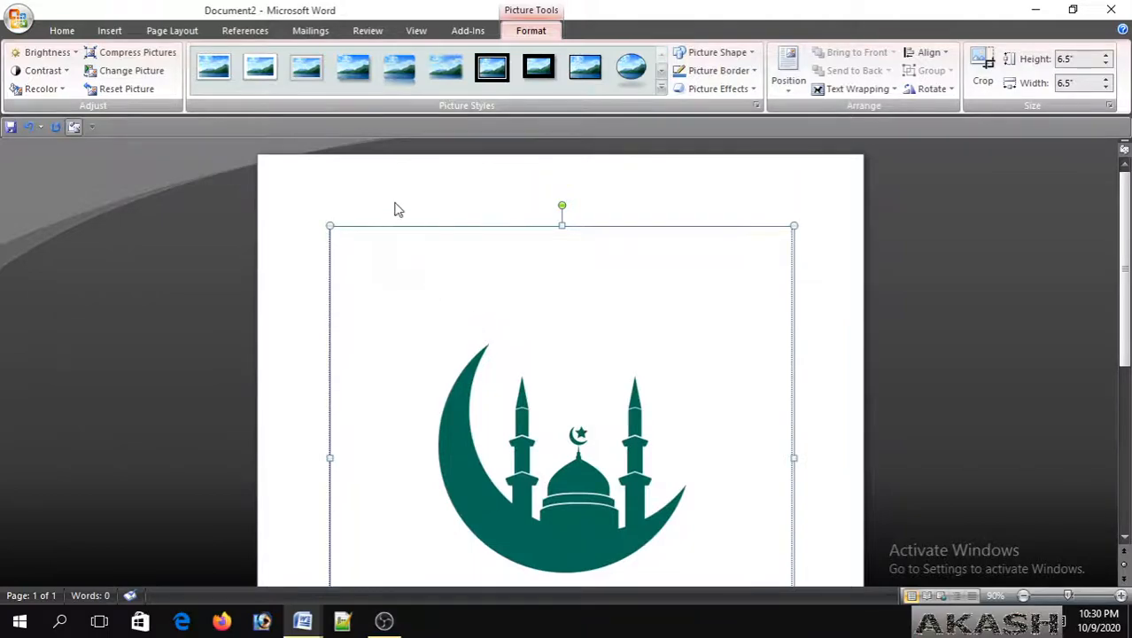
# - Enter the sample text "sdffsdfsdf" on its own line above the mosque picture
pyautogui.click(430, 299)
pyautogui.write('sdff')
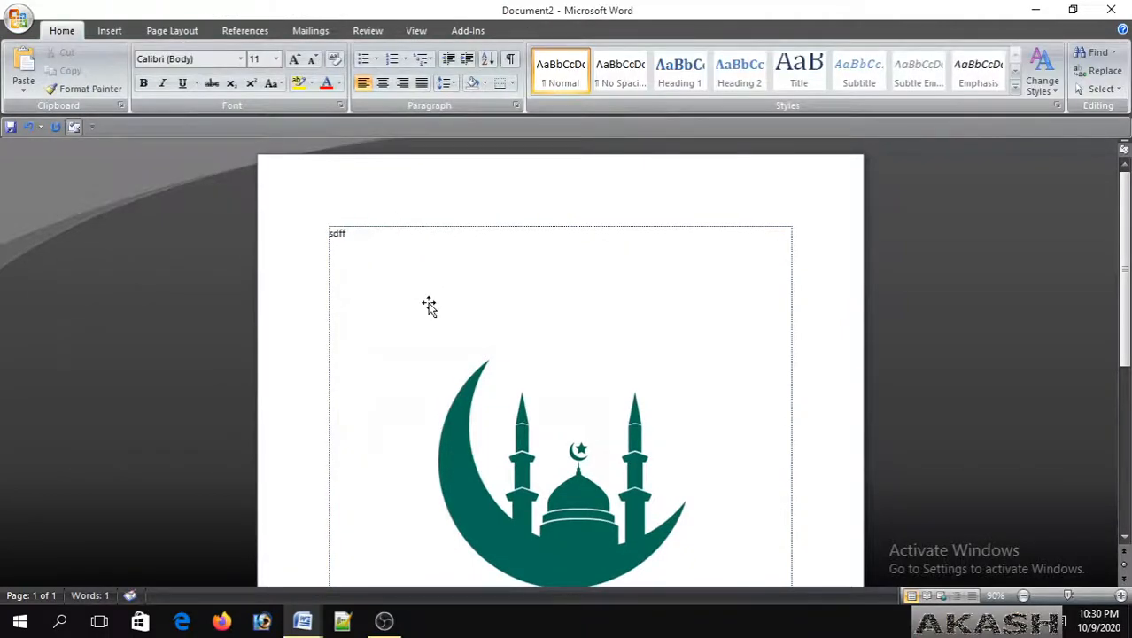
pyautogui.write('sdfsdf')
pyautogui.press('Return')
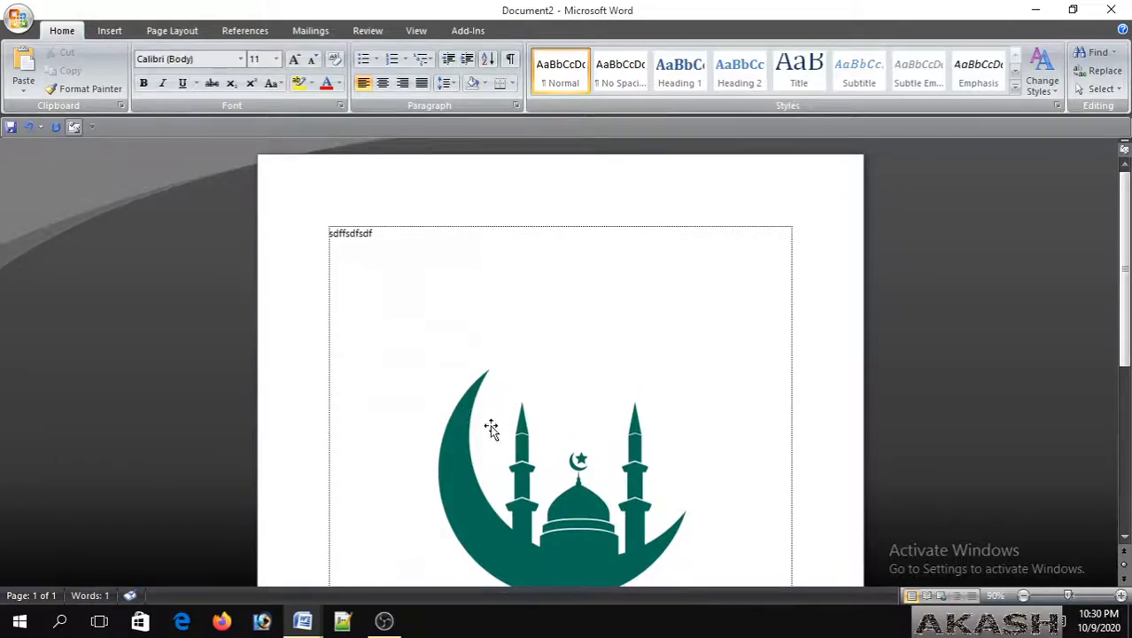
# - Set the mosque picture's text wrapping to Behind Text and move it up beneath the sample text
pyautogui.moveTo(488, 384); pyautogui.dragTo(484, 356)
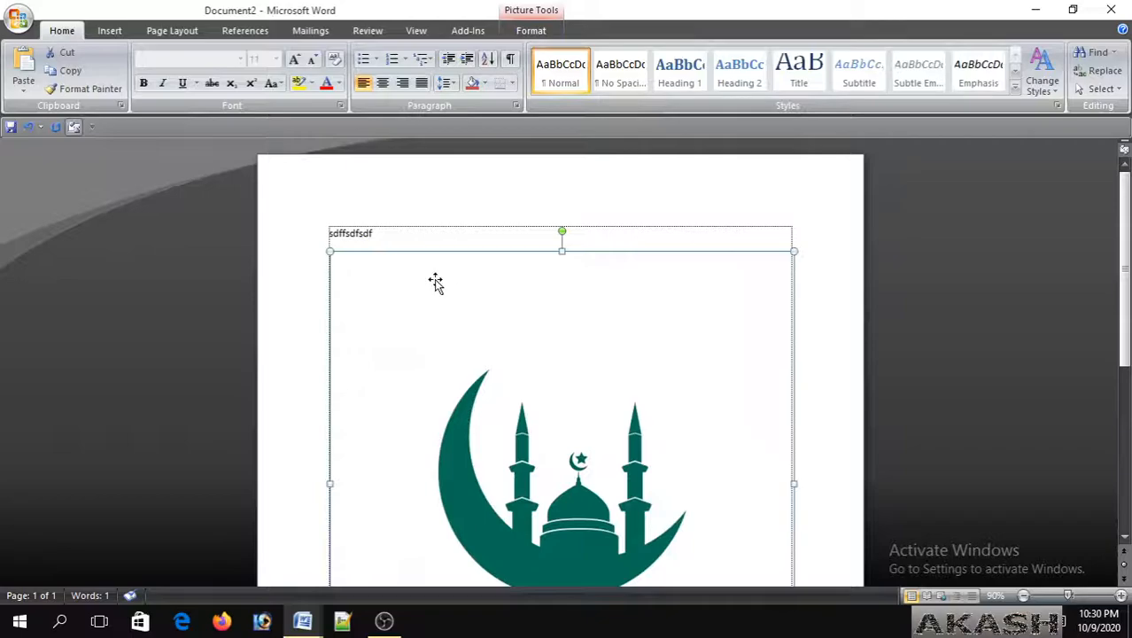
pyautogui.click(531, 32)
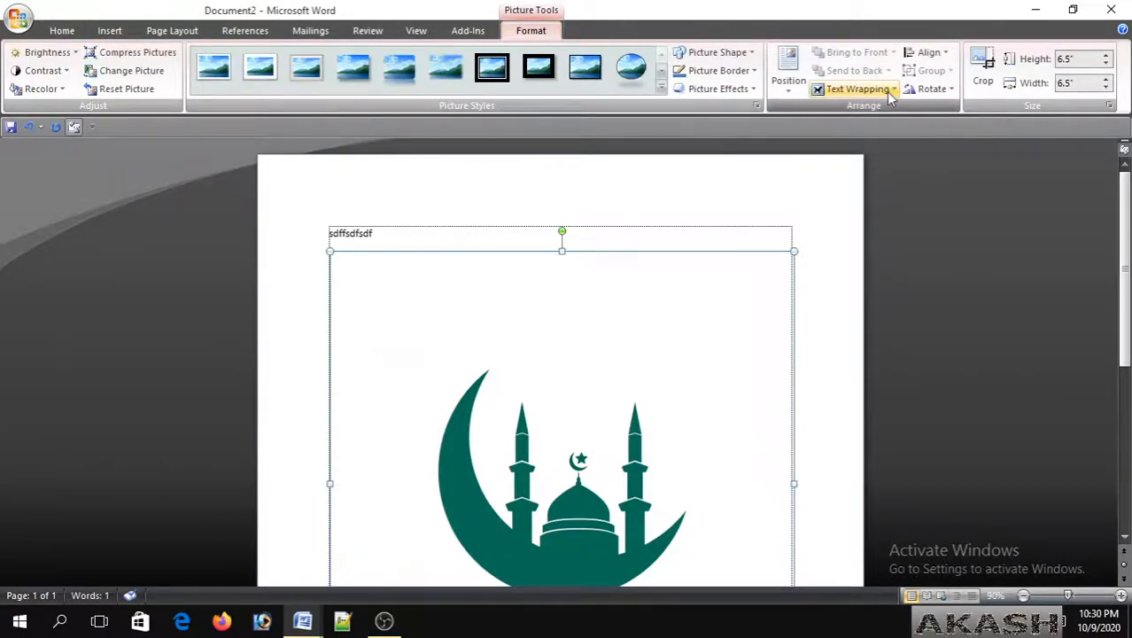
pyautogui.click(846, 88)
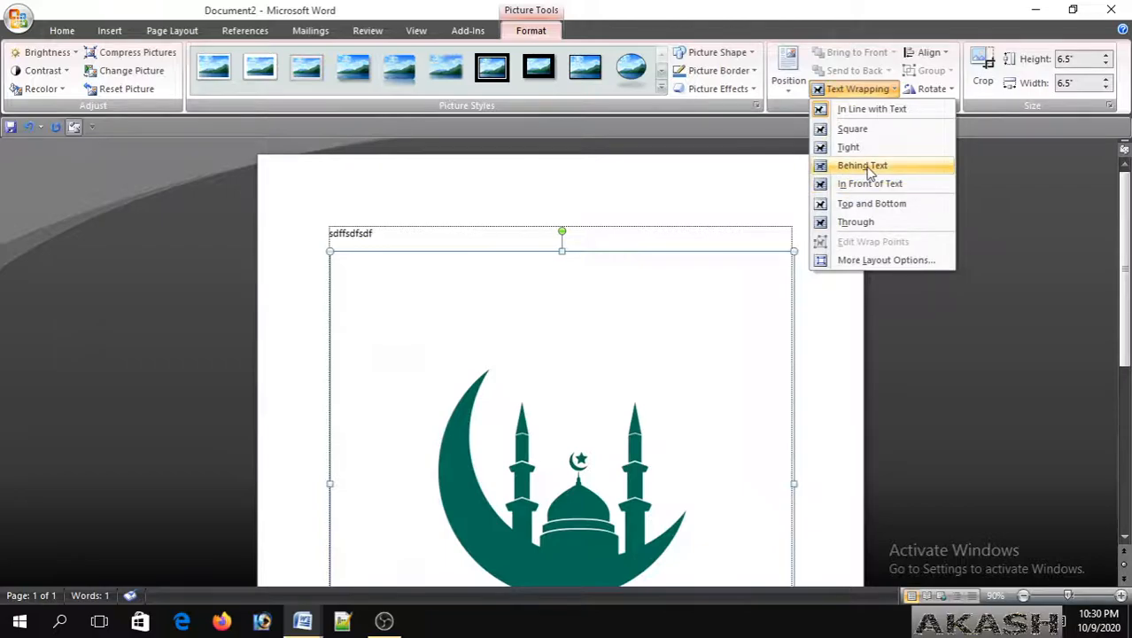
pyautogui.click(884, 168)
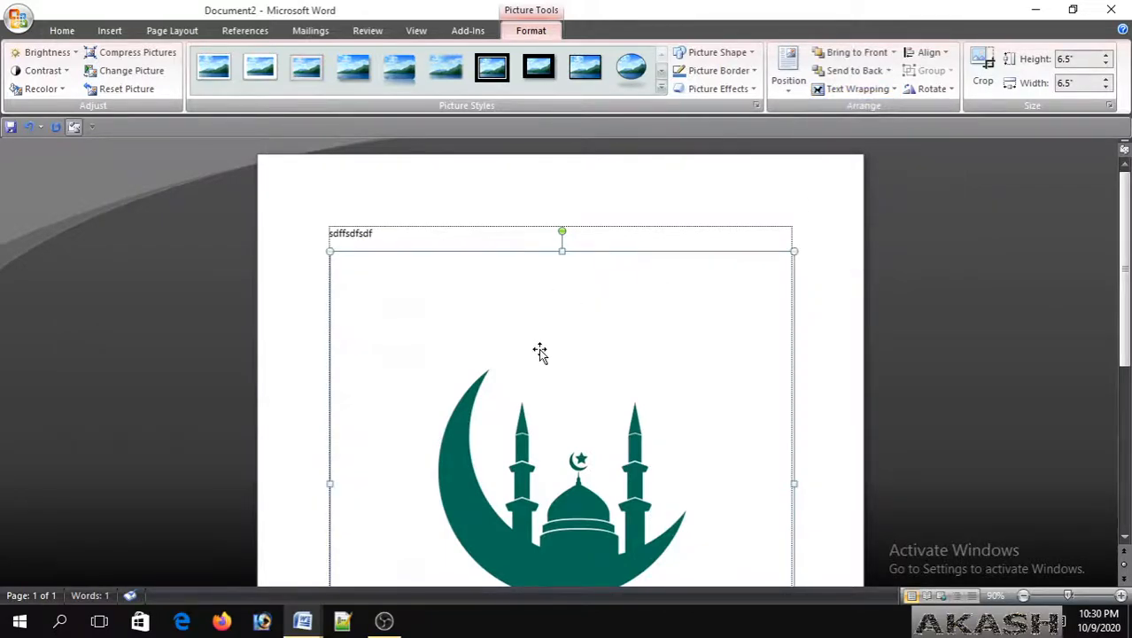
pyautogui.moveTo(530, 352); pyautogui.dragTo(532, 322)
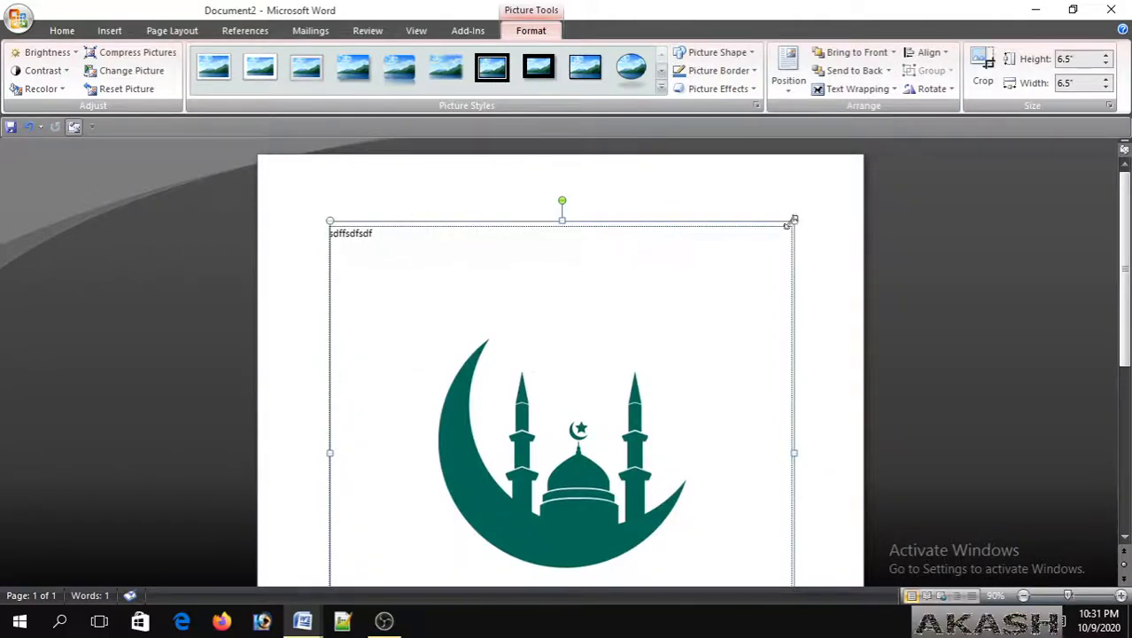
pyautogui.doubleClick(364, 235)
pyautogui.press('Delete')
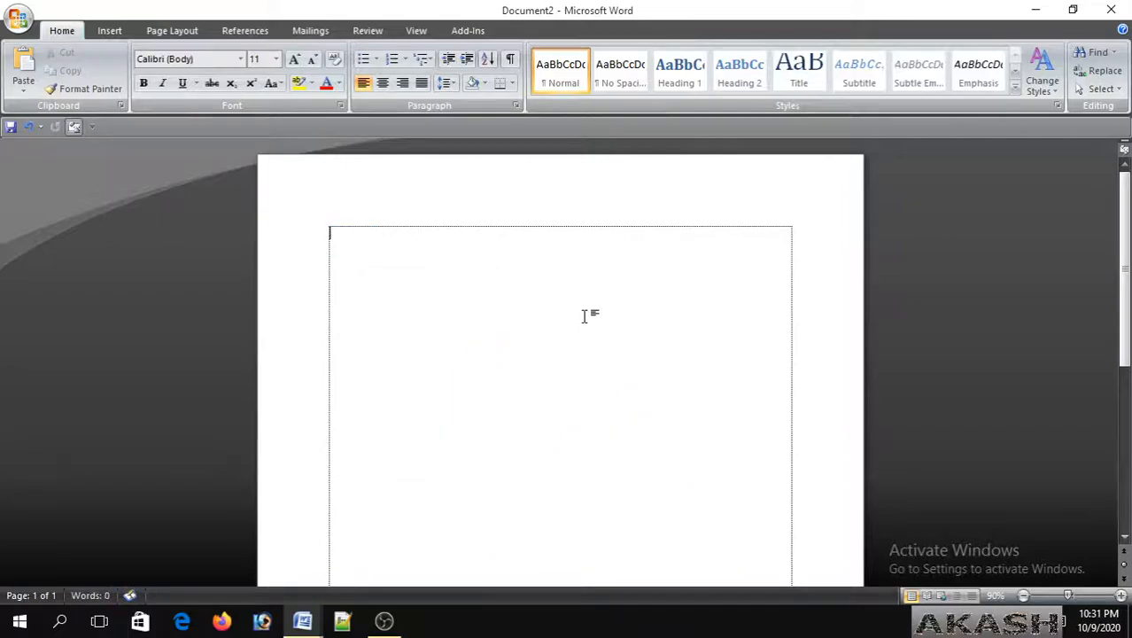
pyautogui.hotkey('ctrl', 'z')
pyautogui.press('Delete')
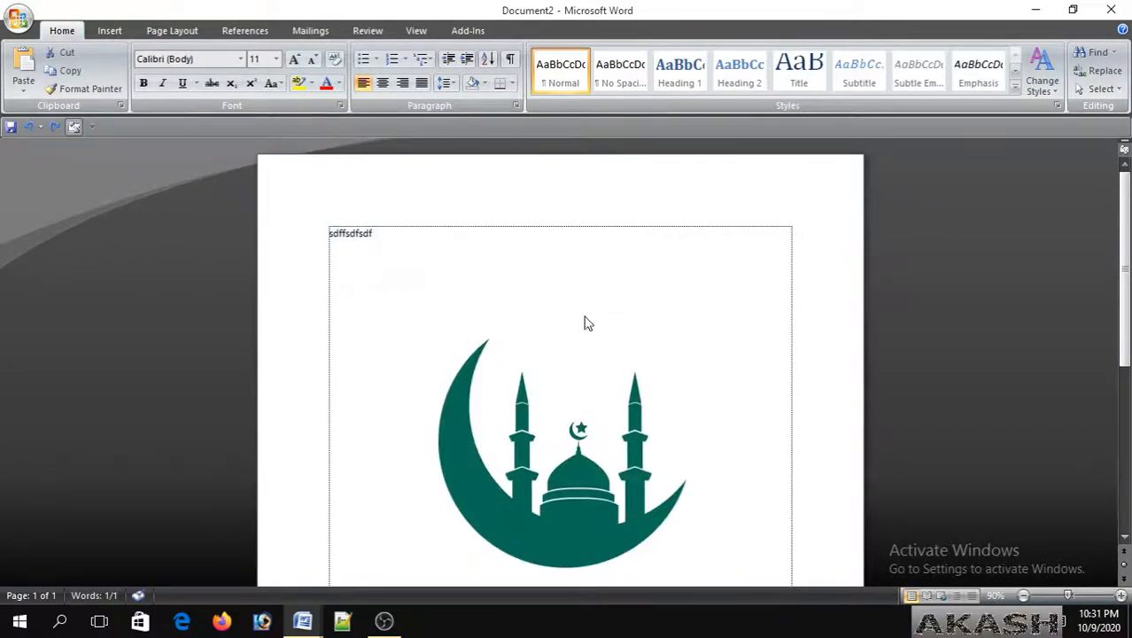
pyautogui.hotkey('ctrl', 'z')
# - Delete the sample text "sdffsdfsdf" while keeping the mosque picture
pyautogui.press('Right')
pyautogui.press('BackSpace')
pyautogui.press('BackSpace')
pyautogui.press('BackSpace')
pyautogui.press('BackSpace')
pyautogui.press('BackSpace')
pyautogui.press('BackSpace')
pyautogui.press('BackSpace')
pyautogui.press('BackSpace')
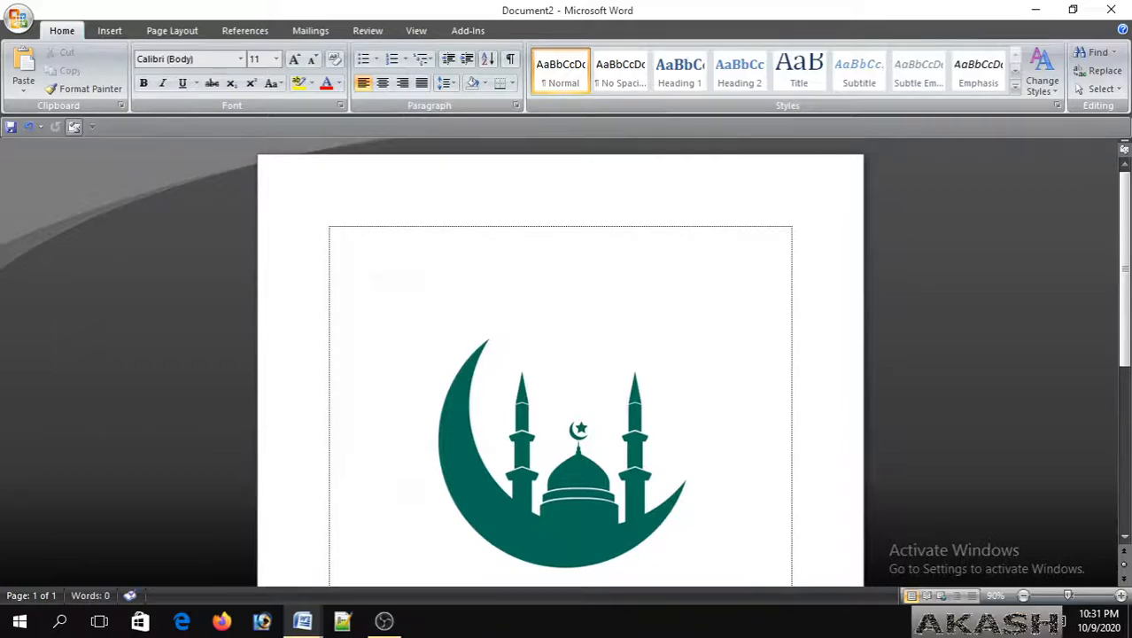
# - Enter a name as centred text over the mosque picture and enlarge it to 24 pt
pyautogui.hotkey('ctrl', 'e')
pyautogui.write('AKASH')
pyautogui.hotkey('shift', 'Left')
pyautogui.hotkey('shift', 'Left')
pyautogui.hotkey('shift', 'Left')
pyautogui.hotkey('shift', 'Left')
pyautogui.hotkey('shift', 'Left')
pyautogui.hotkey('shift', 'Left')
pyautogui.hotkey('shift', 'Left')
pyautogui.hotkey('shift', 'Left')
pyautogui.hotkey('shift', 'Left')
pyautogui.hotkey('shift', 'Left')
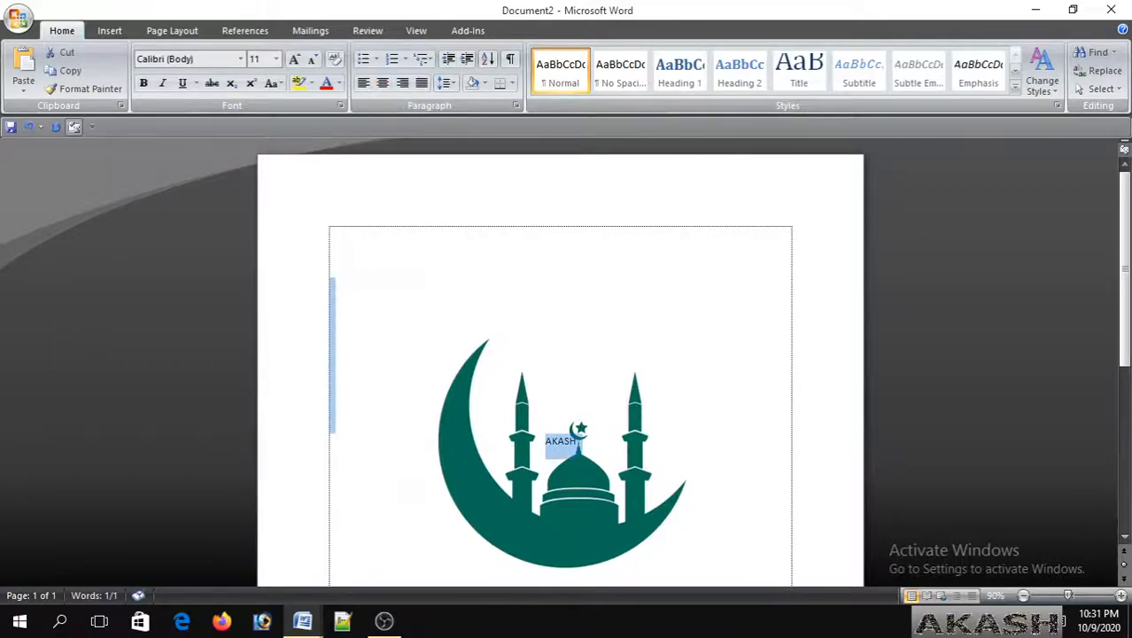
pyautogui.hotkey('ctrl', 'shift', '>')
pyautogui.hotkey('ctrl', 'shift', '>')
pyautogui.hotkey('ctrl', 'shift', '>')
pyautogui.hotkey('ctrl', 'shift', '>')
pyautogui.hotkey('ctrl', 'shift', '>')
pyautogui.hotkey('ctrl', 'shift', '>')
pyautogui.hotkey('ctrl', 'shift', '>')
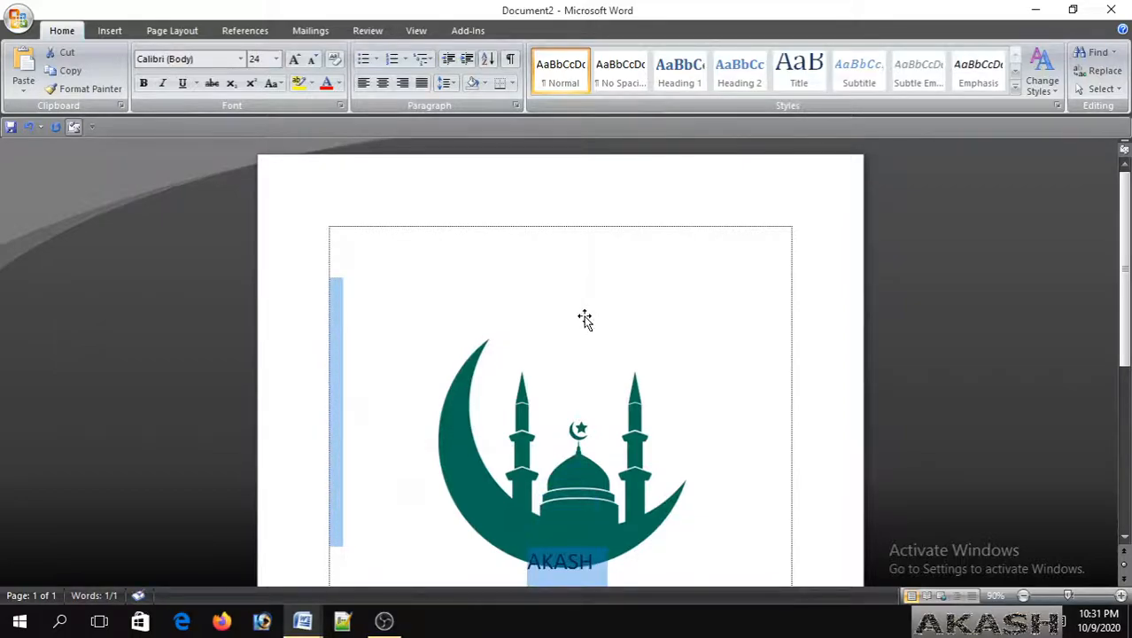
# - Remove blank lines above the name to move it up over the mosque
pyautogui.press('Up')
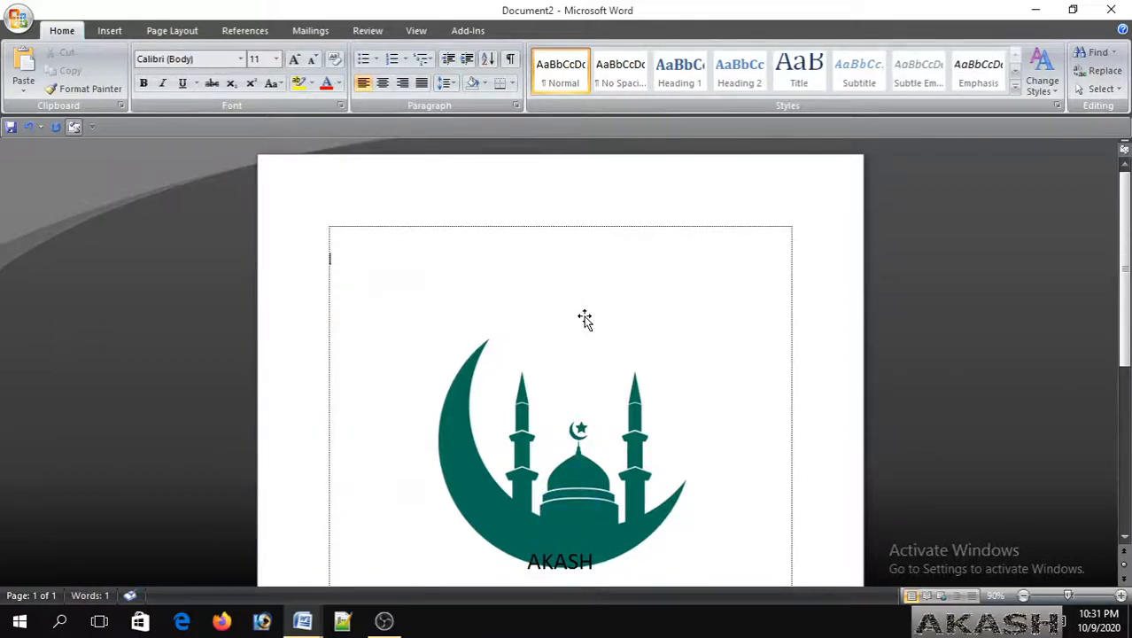
pyautogui.press('Delete')
pyautogui.press('Delete')
pyautogui.press('Delete')
pyautogui.press('Delete')
pyautogui.press('Delete')
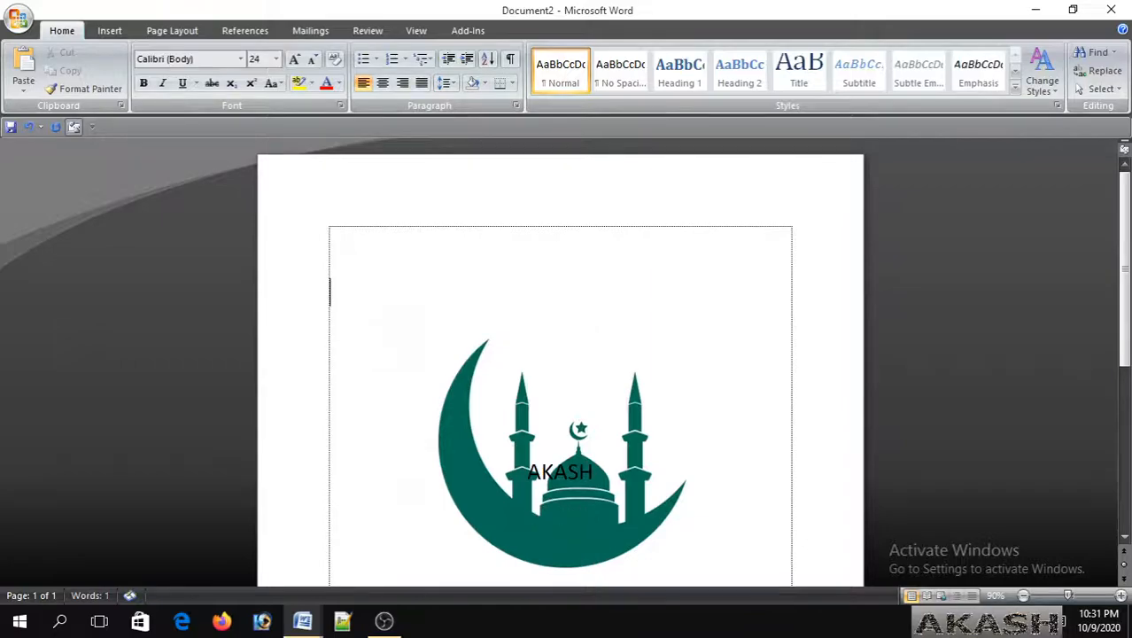
# - Delete the name text together with the mosque picture to empty the page
pyautogui.click(642, 437)
pyautogui.press('Delete')
pyautogui.moveTo(619, 437); pyautogui.dragTo(131, 223)
pyautogui.press('Delete')
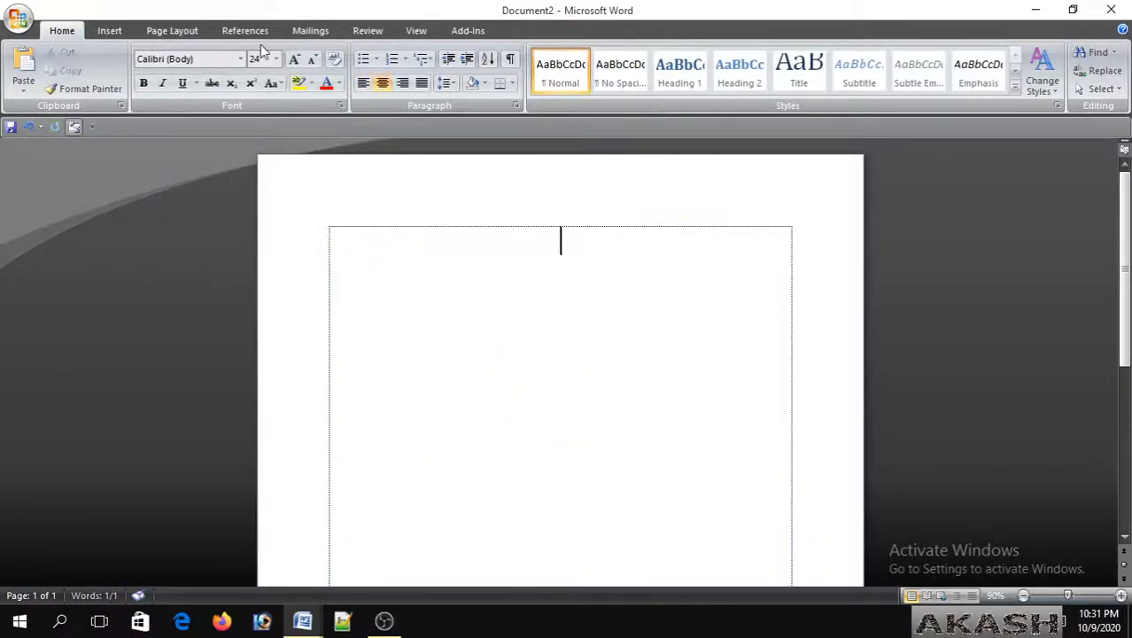
# - Insert the picture love-island-logo-t from the Digain folder
pyautogui.click(109, 34)
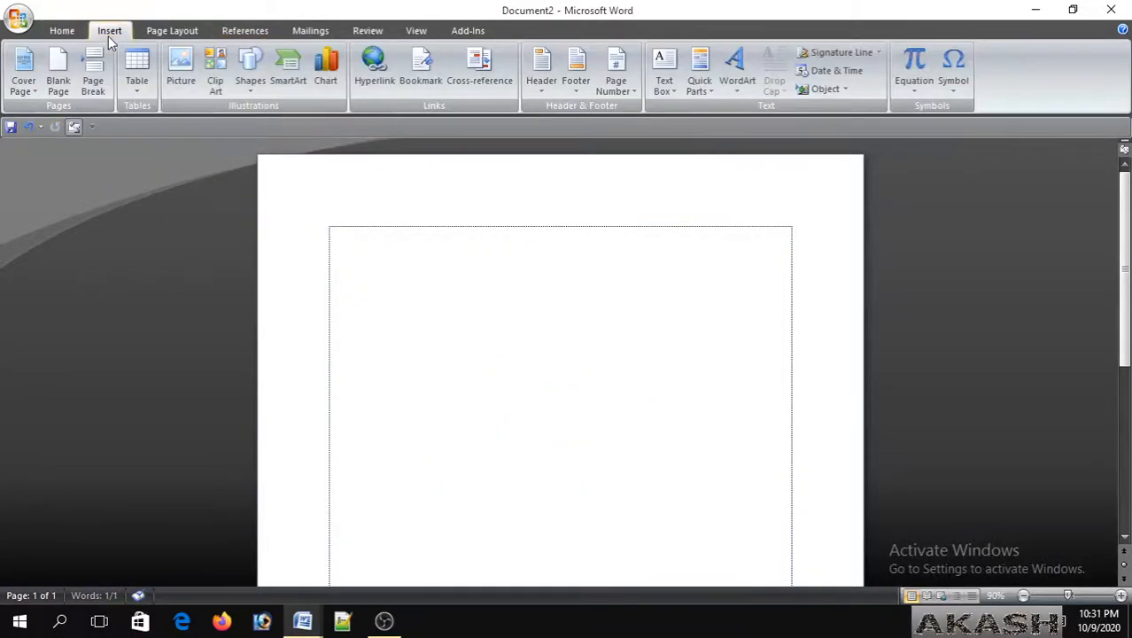
pyautogui.click(181, 69)
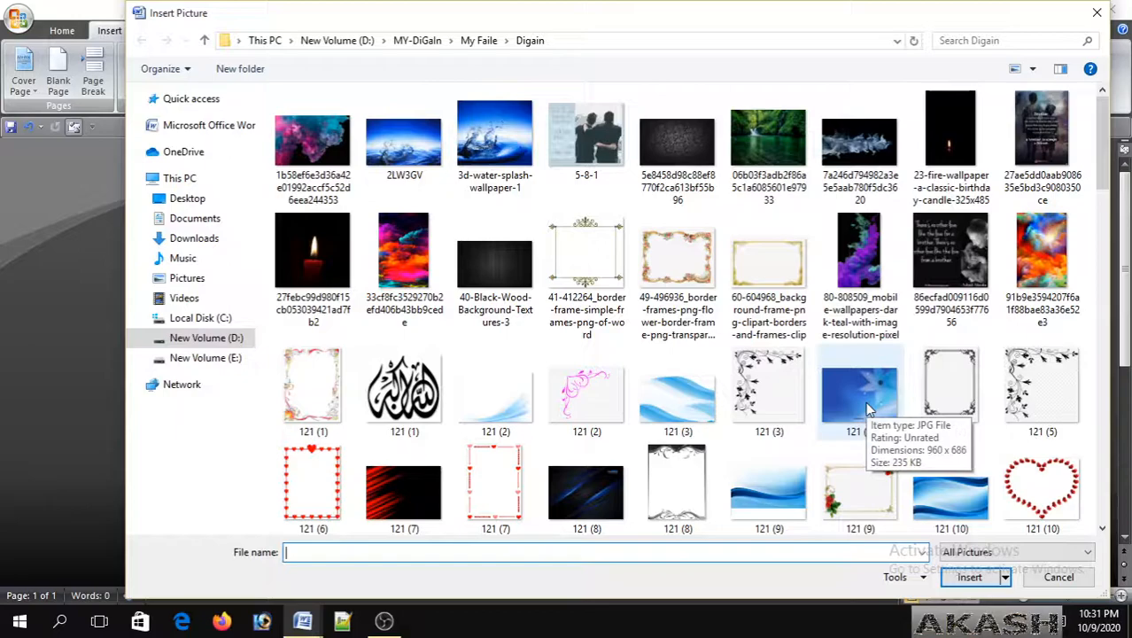
pyautogui.scroll(-2, 861, 402)
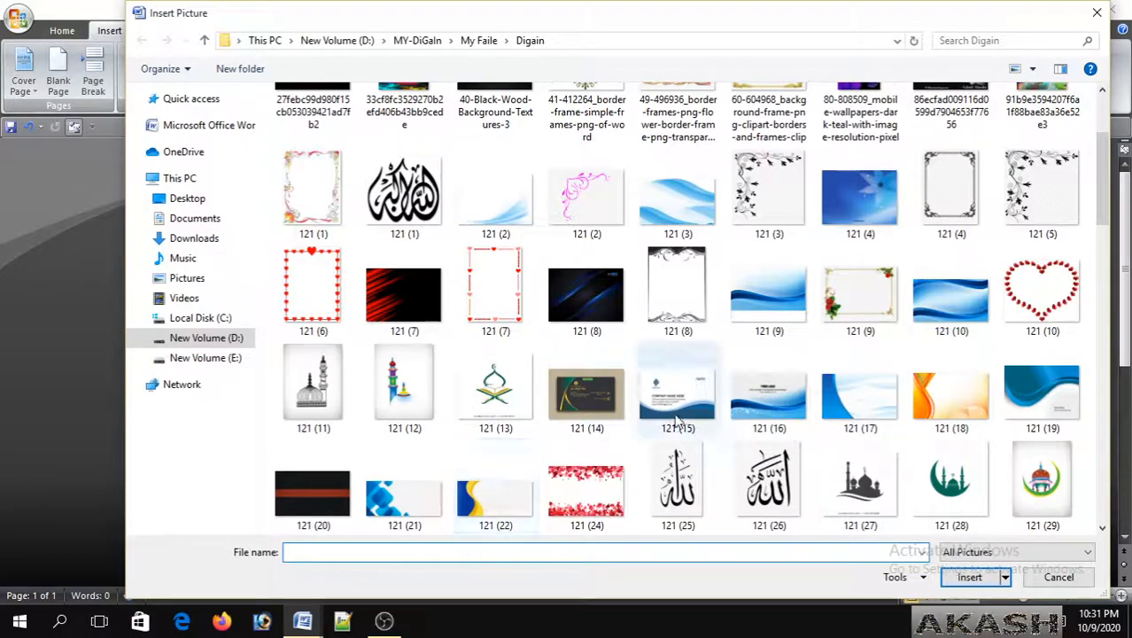
pyautogui.scroll(-5, 677, 415)
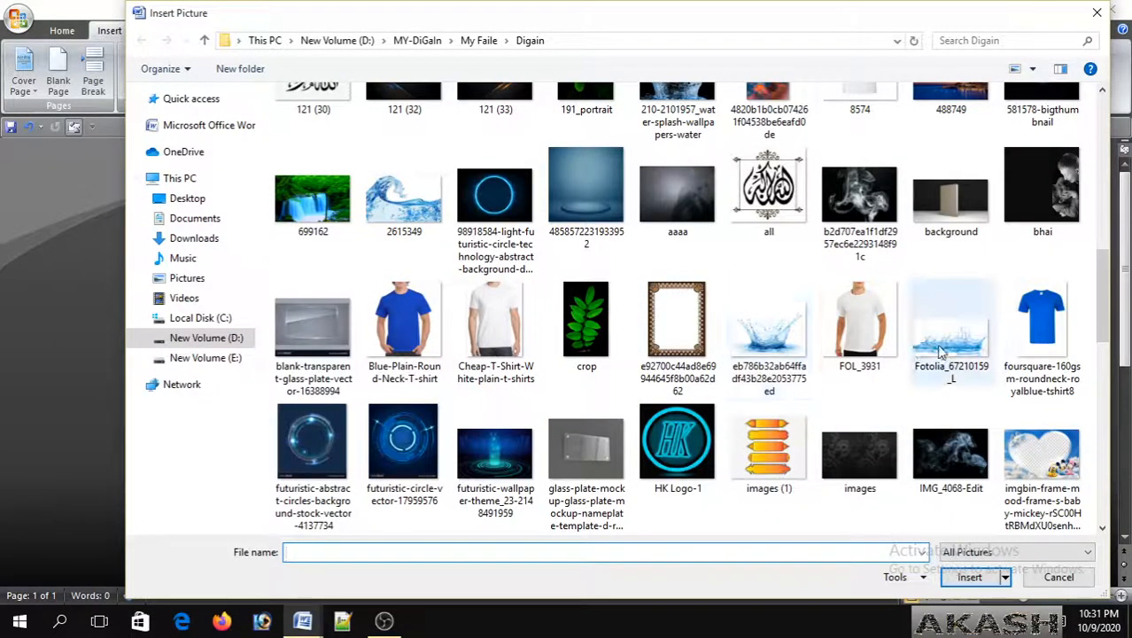
pyautogui.scroll(-4, 725, 367)
pyautogui.click(881, 211)
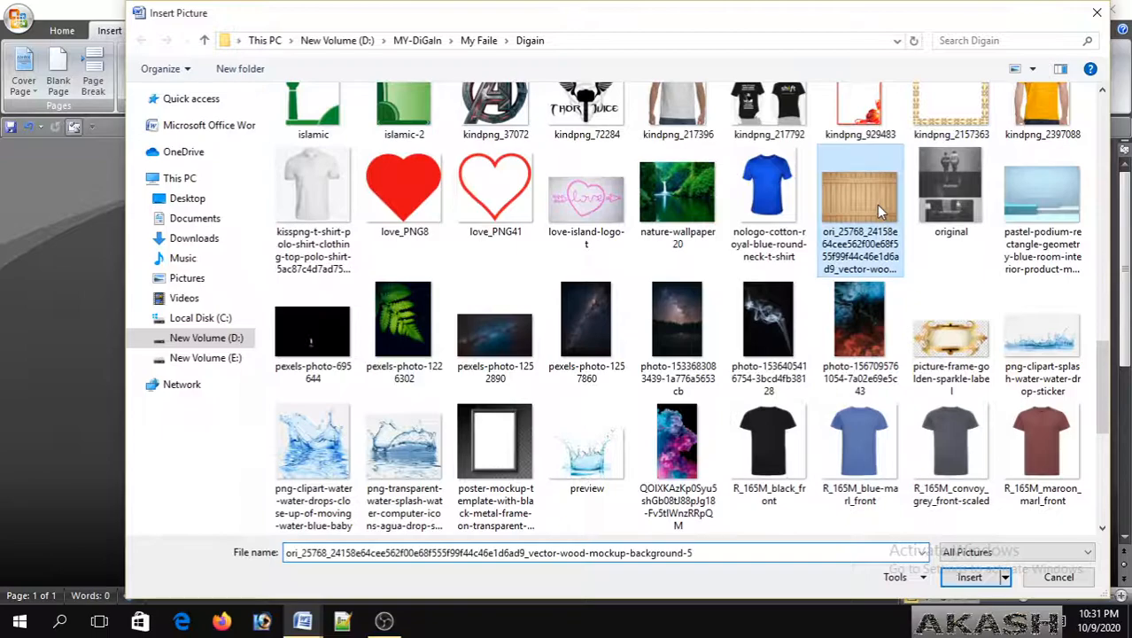
pyautogui.click(586, 199)
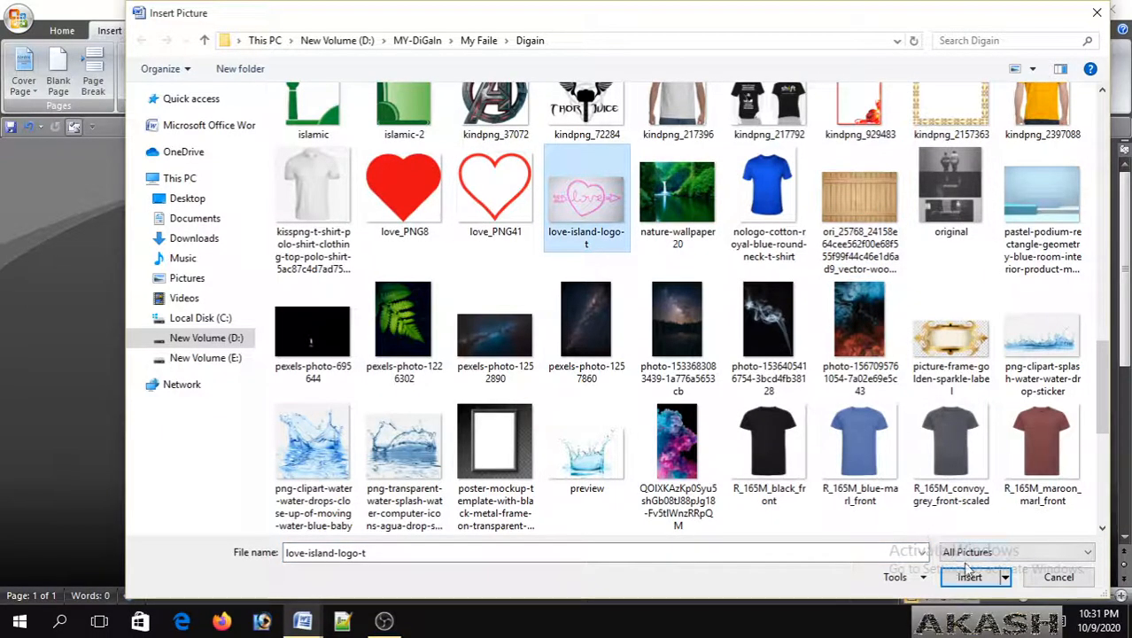
pyautogui.click(971, 576)
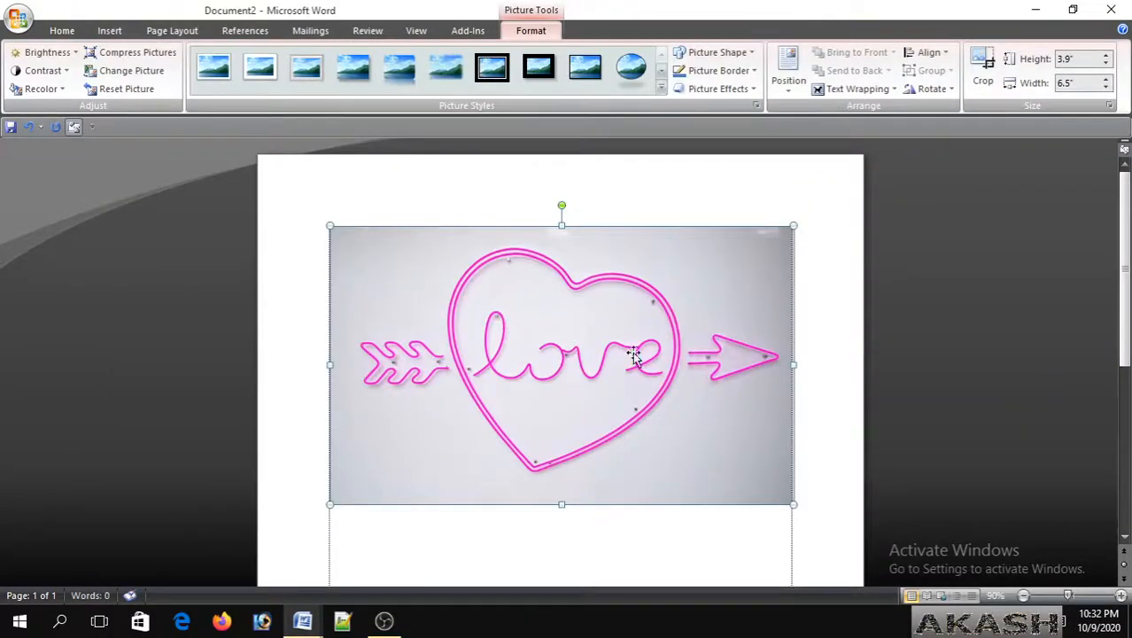
# - Set the love picture's text wrapping to Behind Text
pyautogui.rightClick(666, 255)
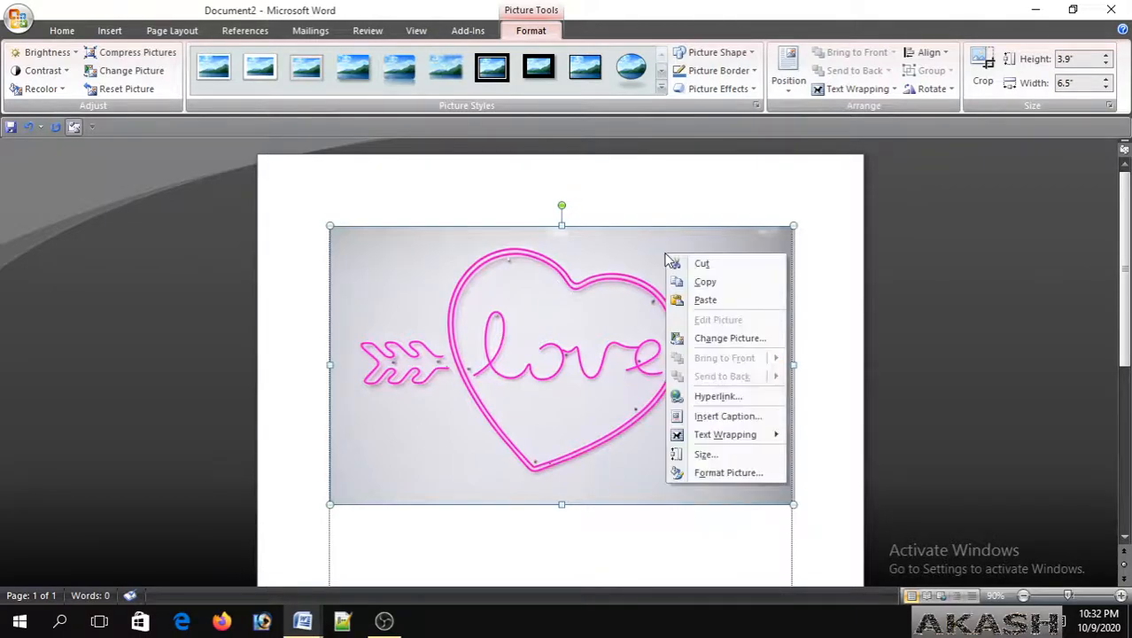
pyautogui.moveTo(783, 441)
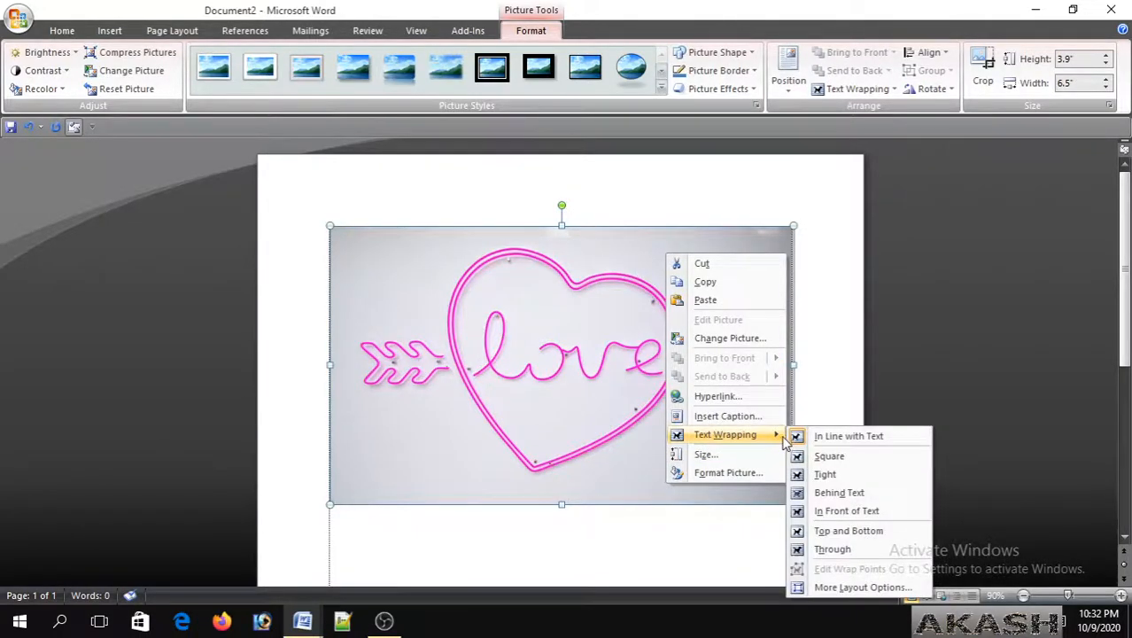
pyautogui.click(841, 492)
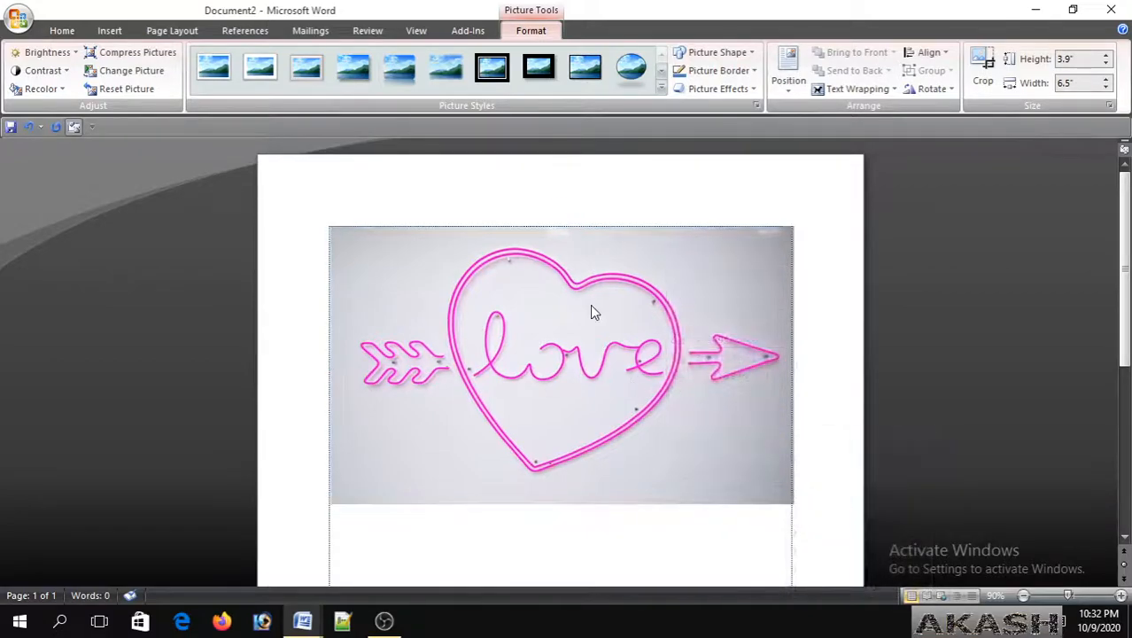
# - Enter a name as test text over the love picture and delete it again
pyautogui.click(542, 525)
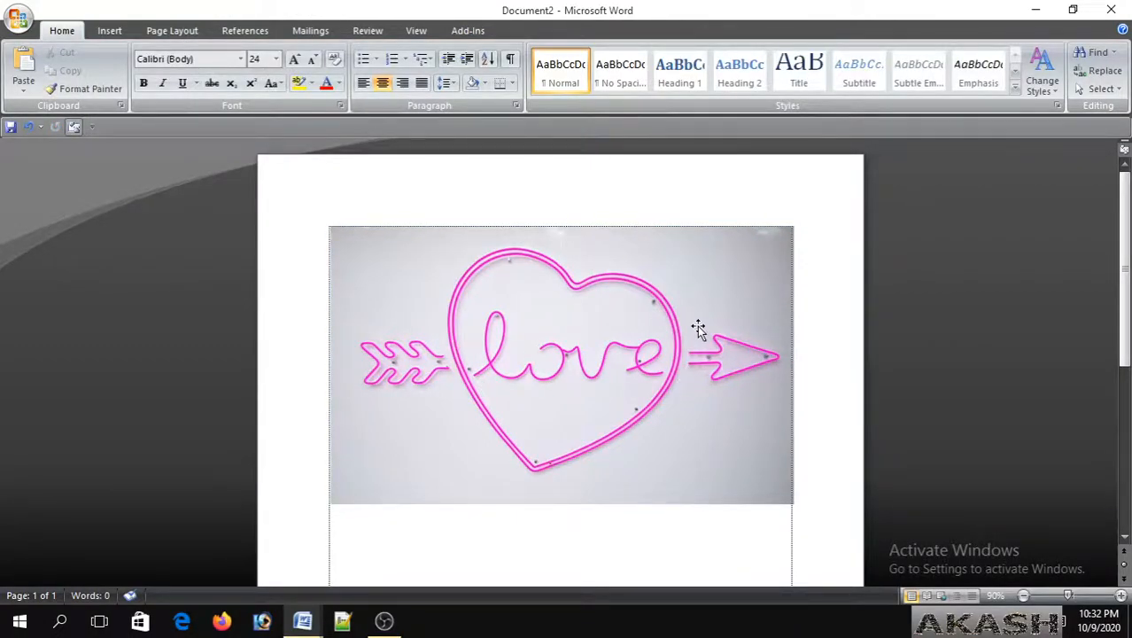
pyautogui.write('akash')
pyautogui.press('BackSpace')
pyautogui.press('BackSpace')
pyautogui.press('BackSpace')
pyautogui.press('BackSpace')
pyautogui.press('BackSpace')
# - Apply the rectangular drop-shadow picture style to the love picture
pyautogui.click(634, 324)
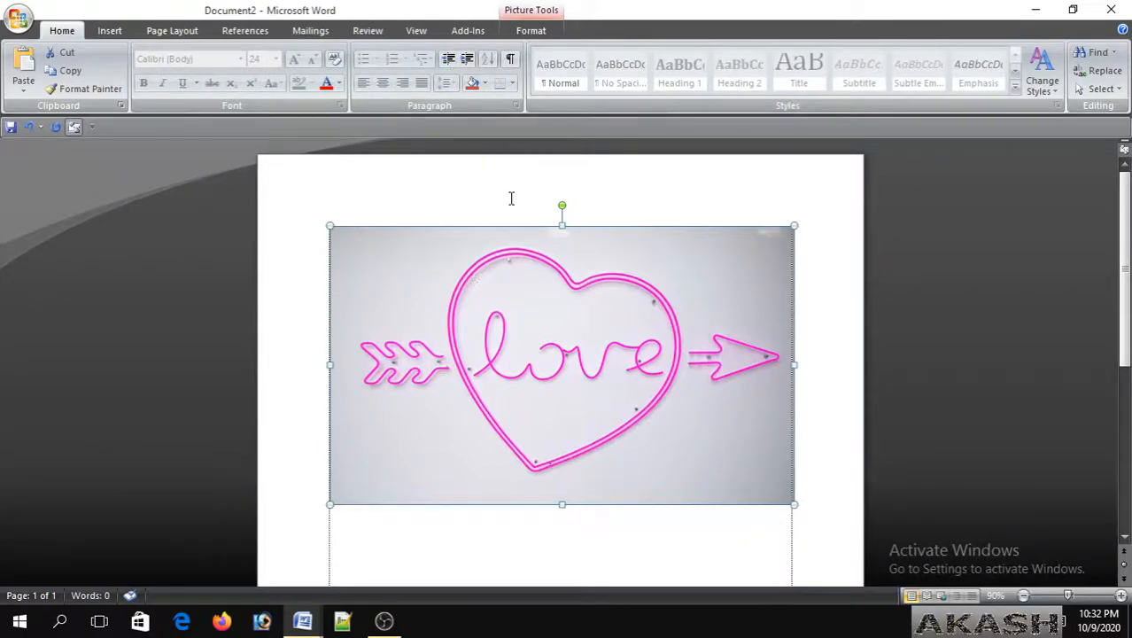
pyautogui.click(532, 34)
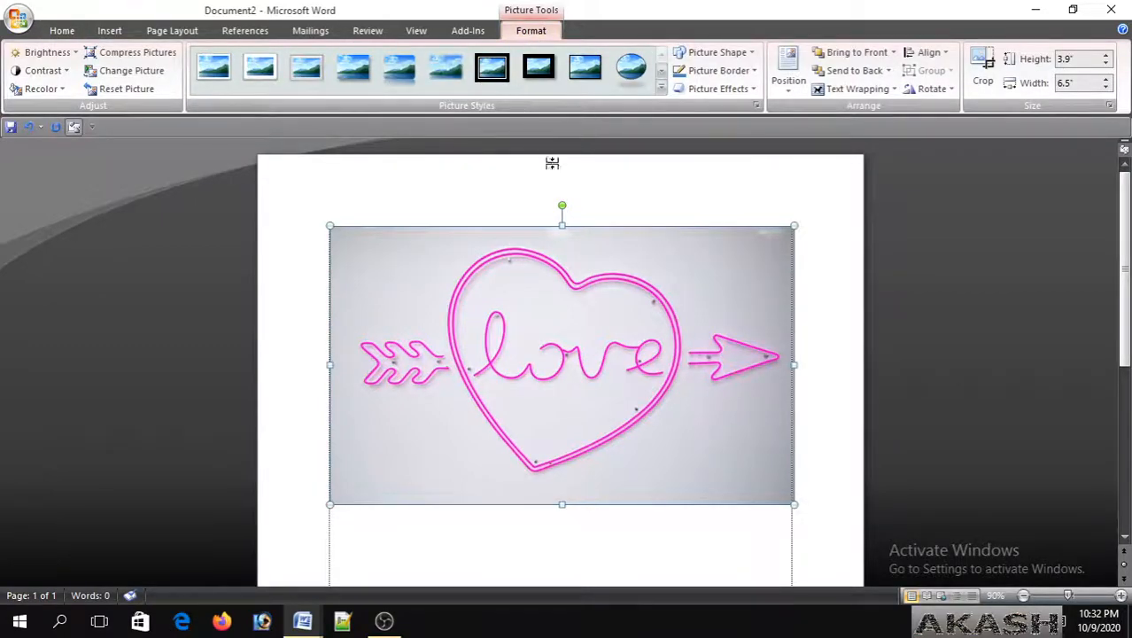
pyautogui.click(660, 87)
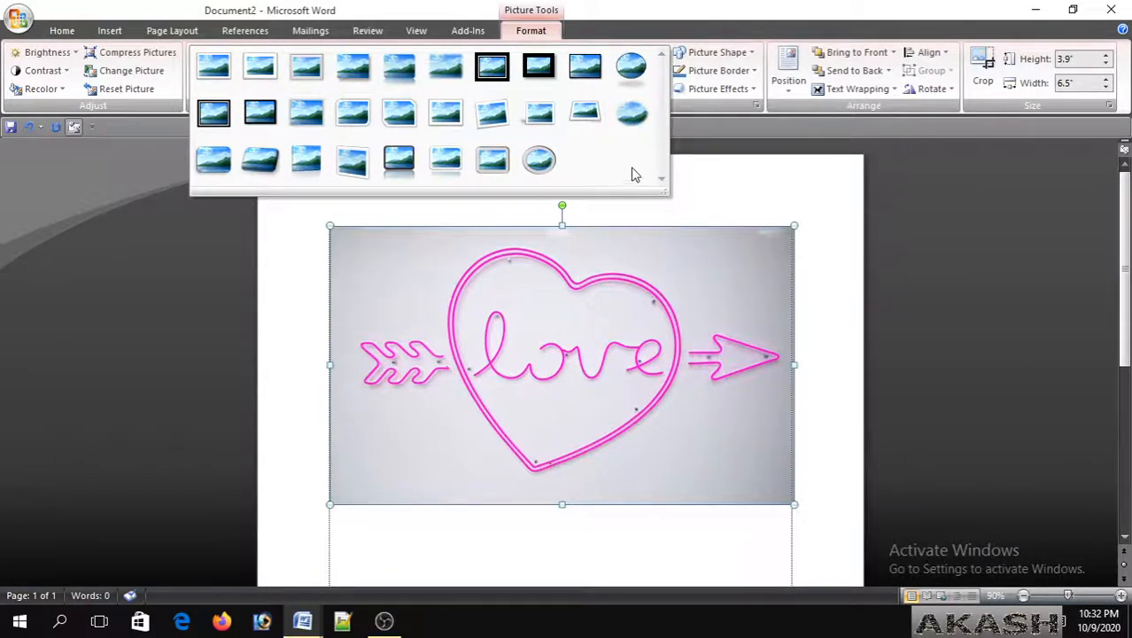
pyautogui.click(349, 69)
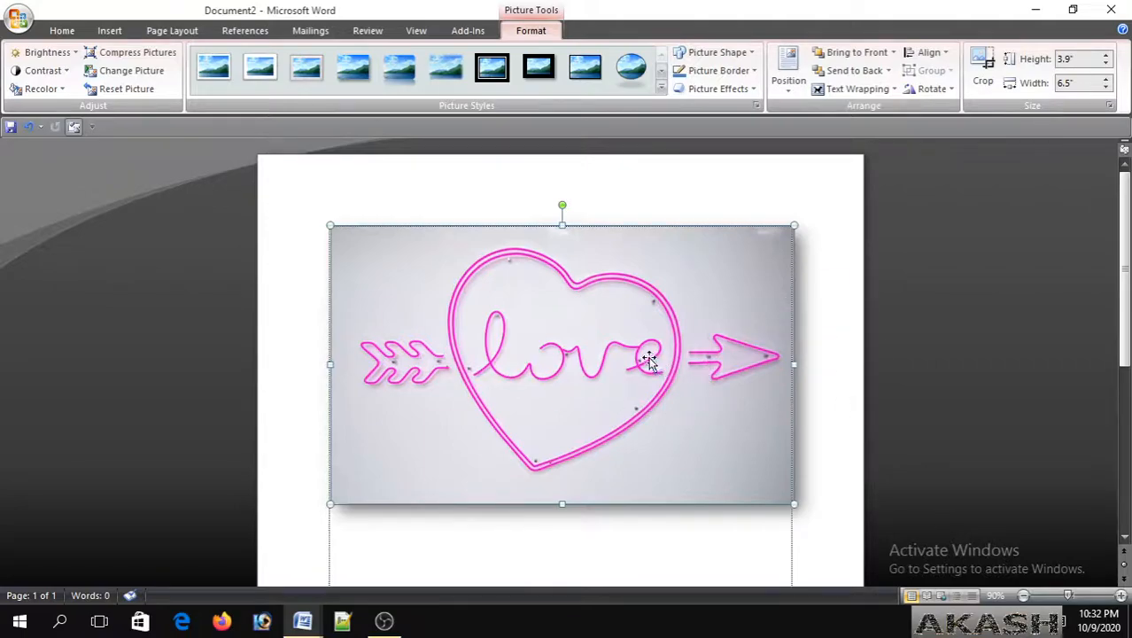
# - Try the rounded reflection, soft-edge, double black frame and black-edged oval picture styles on the love picture
pyautogui.click(398, 67)
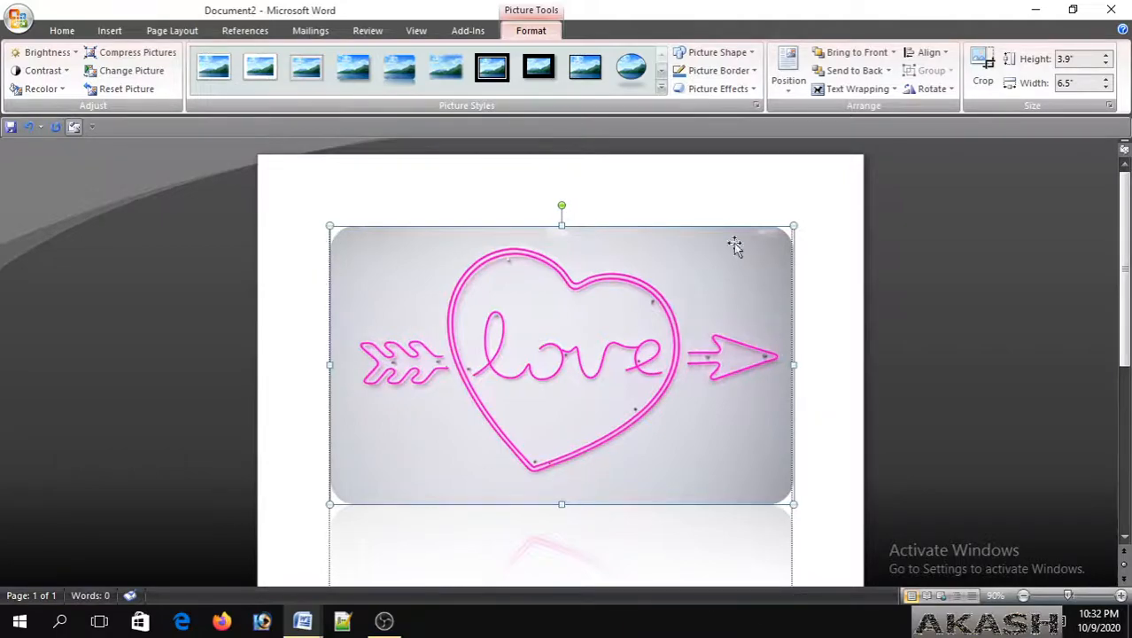
pyautogui.scroll(-4, 598, 471)
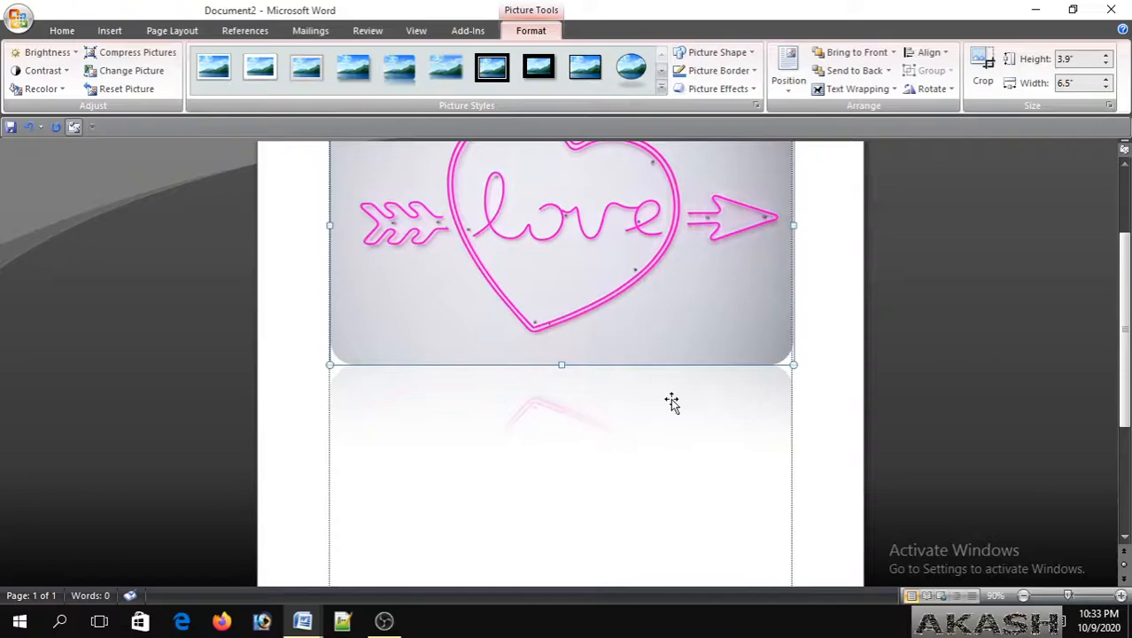
pyautogui.scroll(4, 573, 423)
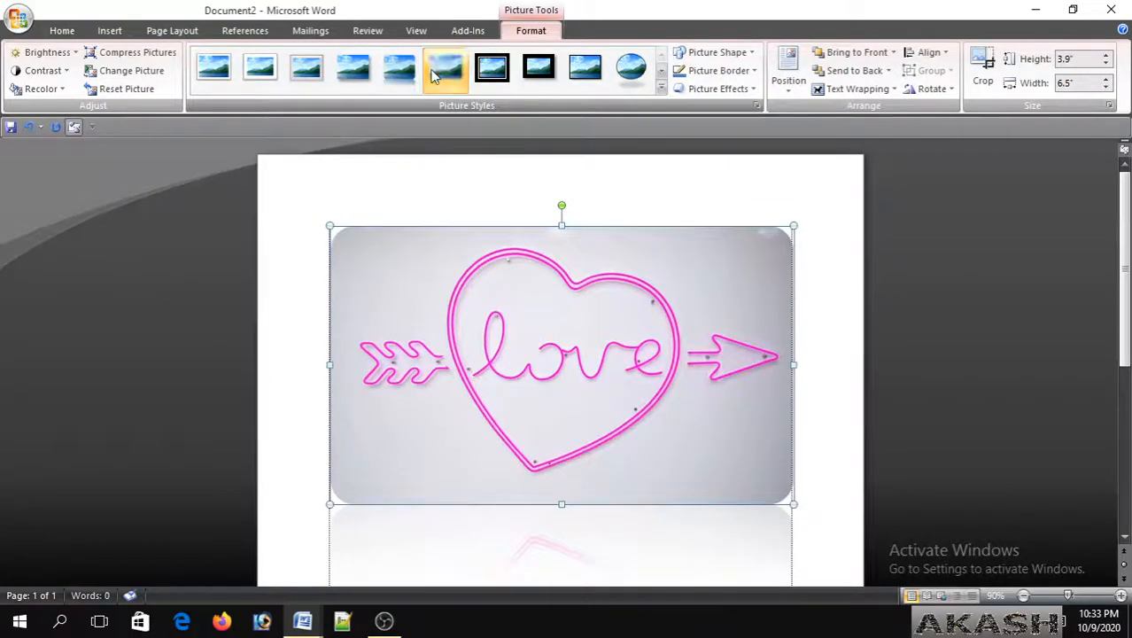
pyautogui.click(438, 74)
pyautogui.scroll(-4, 693, 370)
pyautogui.scroll(4, 492, 368)
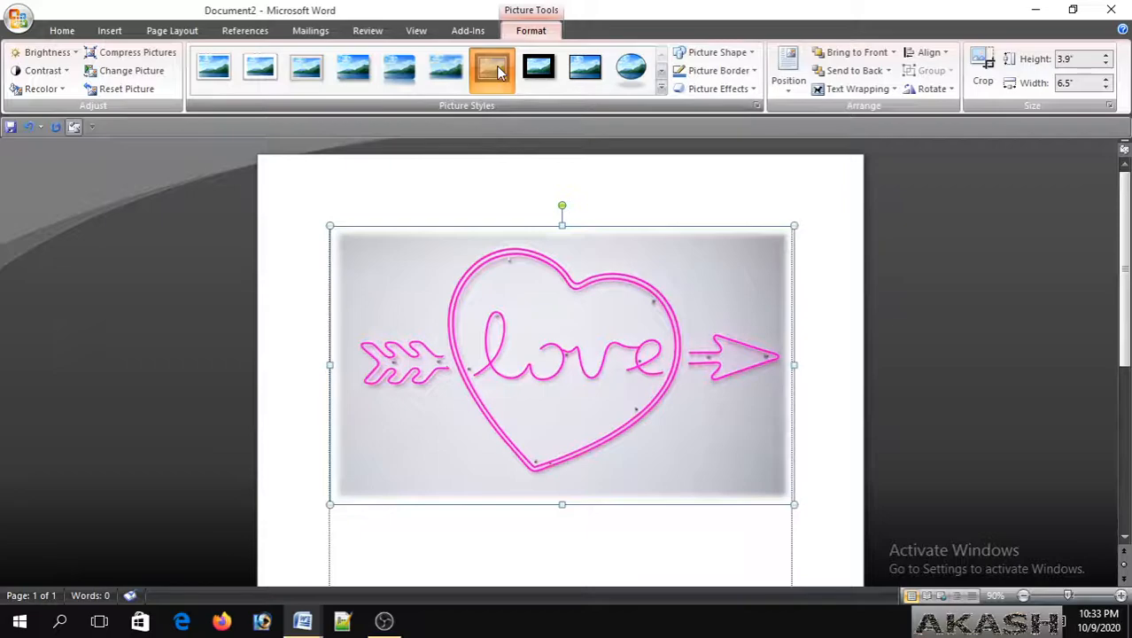
pyautogui.click(528, 69)
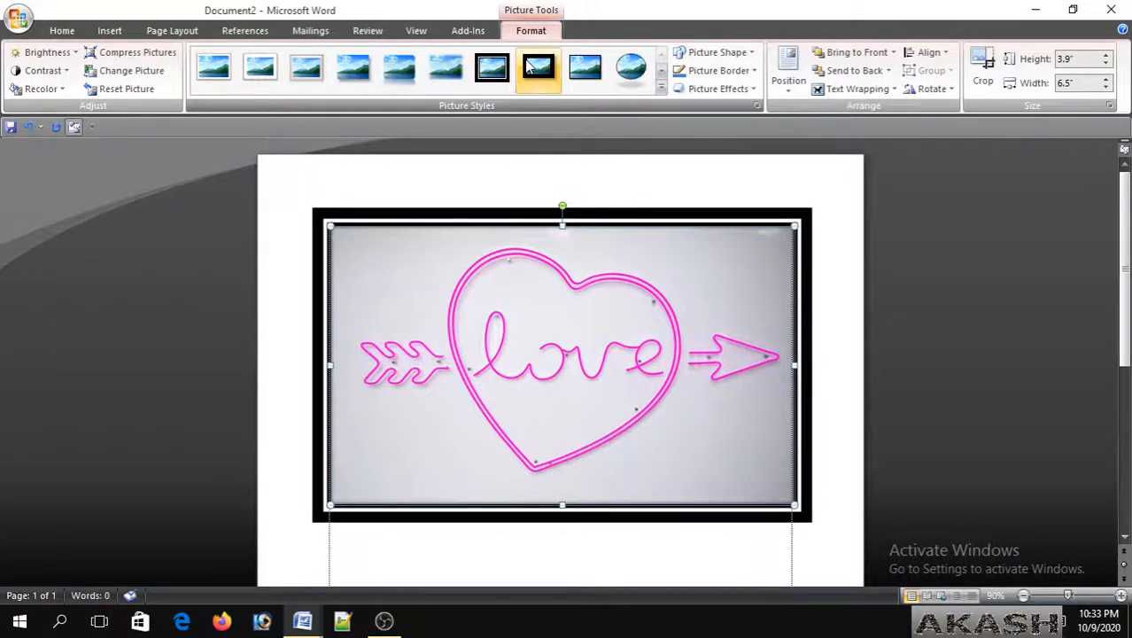
pyautogui.click(626, 71)
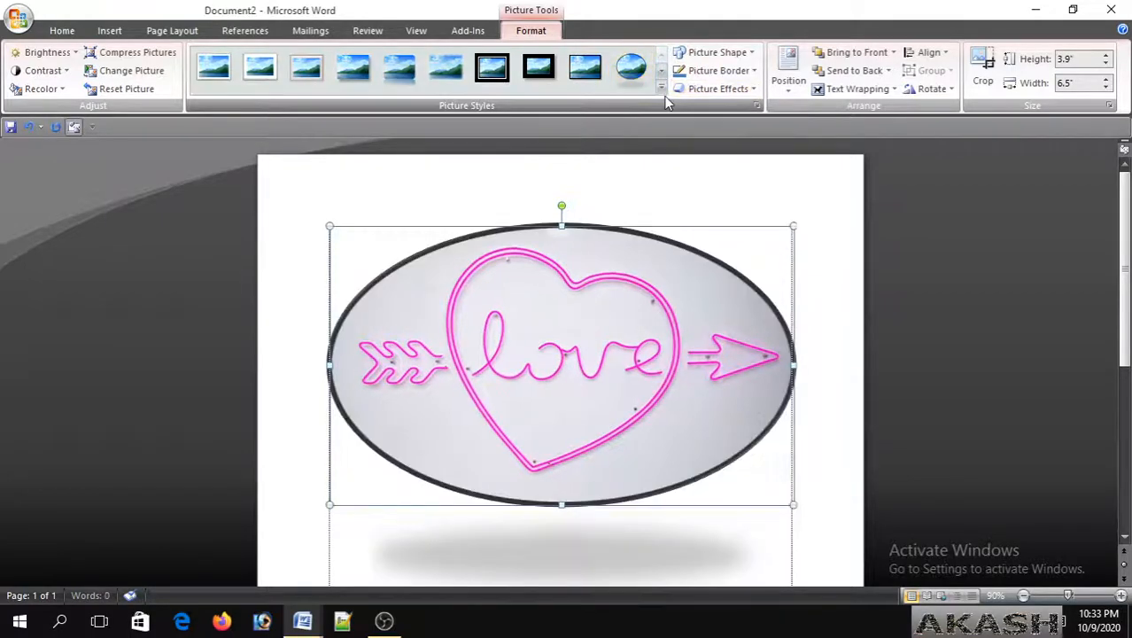
# - Set the love picture back to the rectangular drop-shadow style and deselect it
pyautogui.click(662, 89)
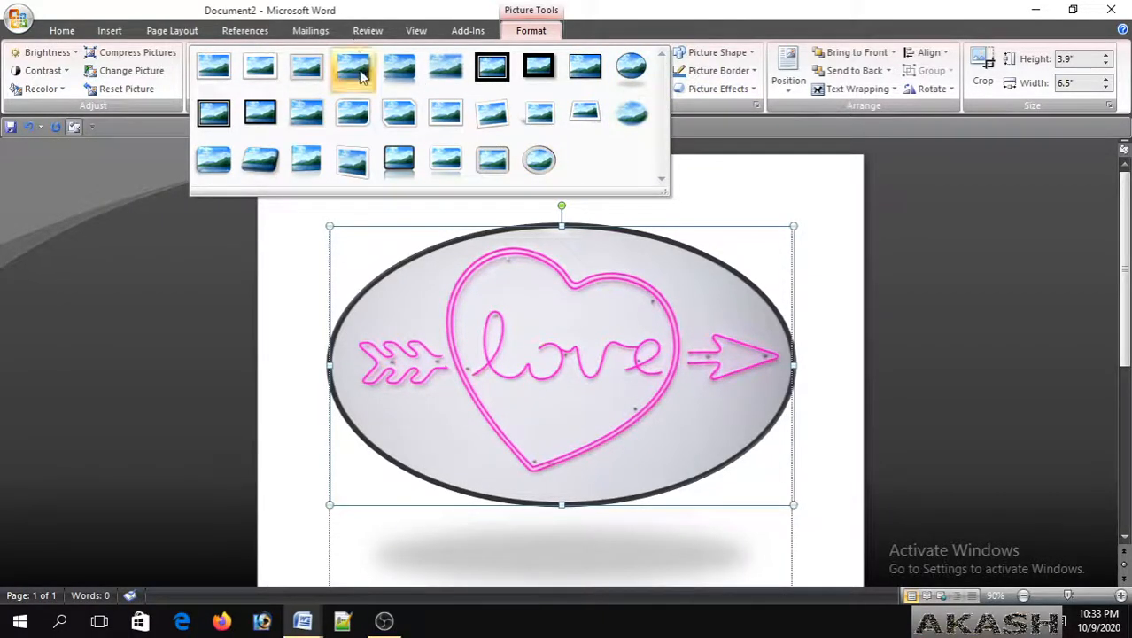
pyautogui.click(359, 75)
pyautogui.scroll(-2, 637, 336)
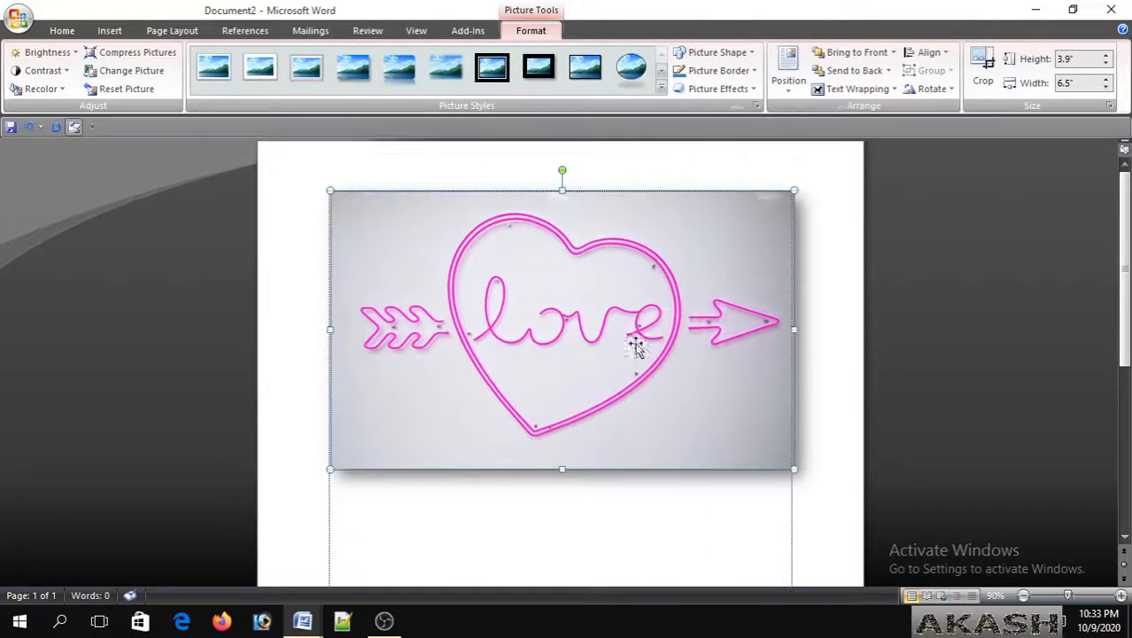
pyautogui.click(602, 527)
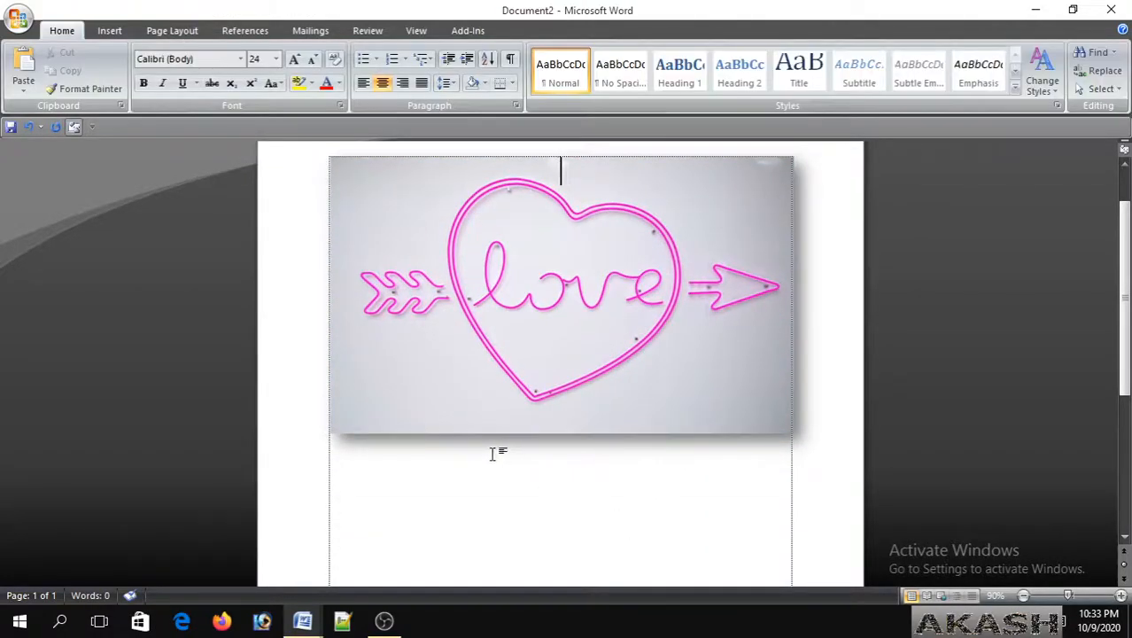
pyautogui.scroll(2, 496, 456)
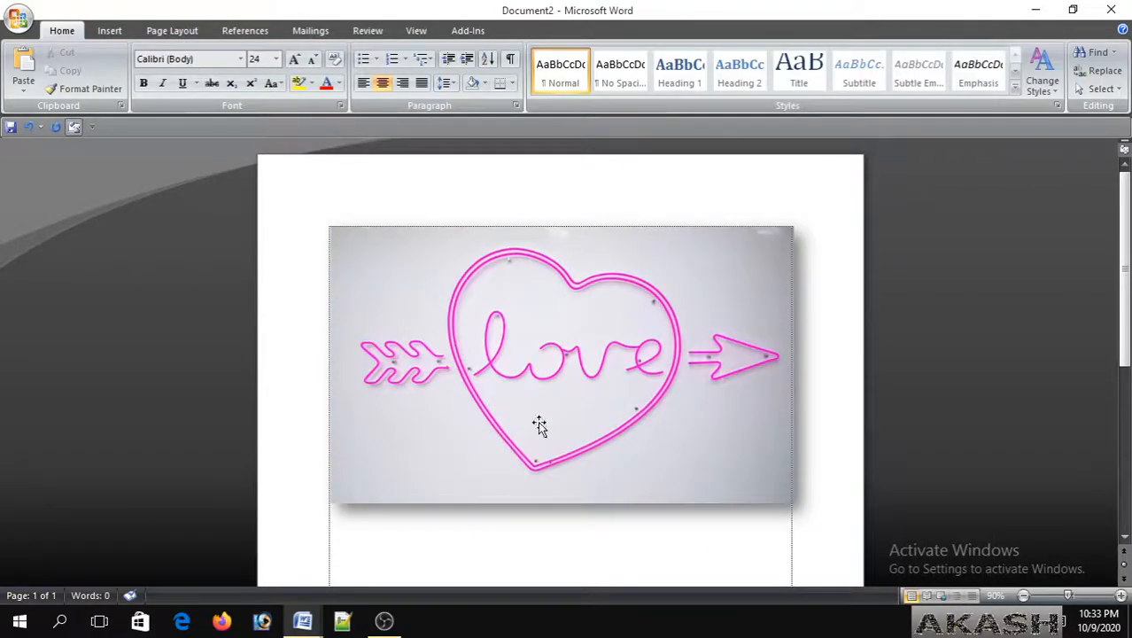
# - Examine the picture shapes available for the love picture without choosing one
pyautogui.click(581, 334)
pyautogui.click(532, 35)
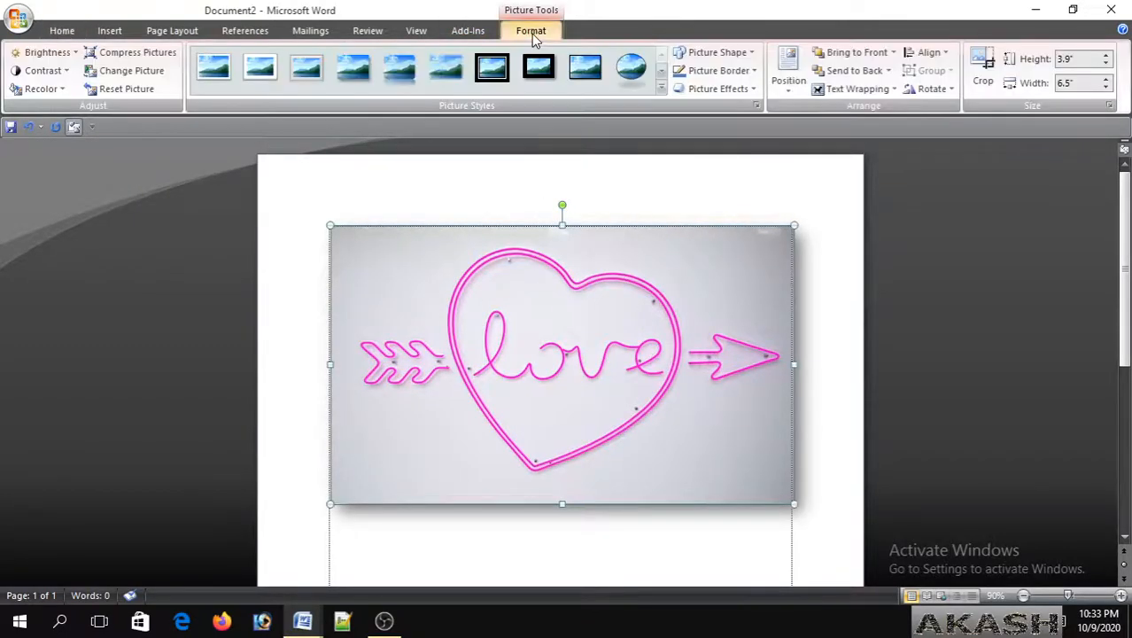
pyautogui.click(748, 55)
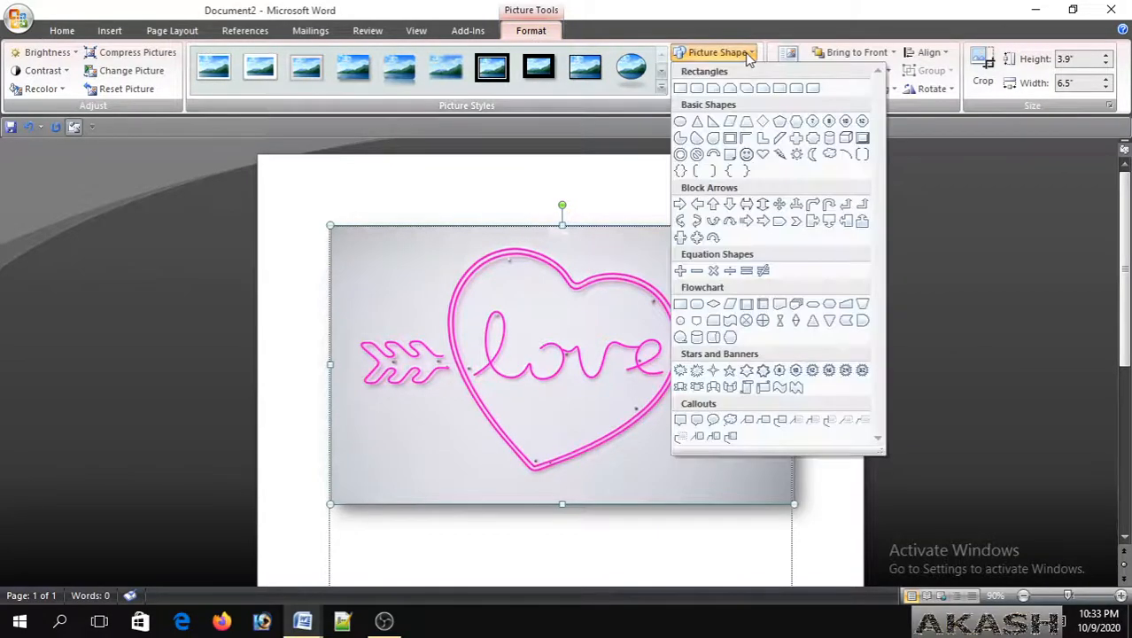
pyautogui.click(751, 55)
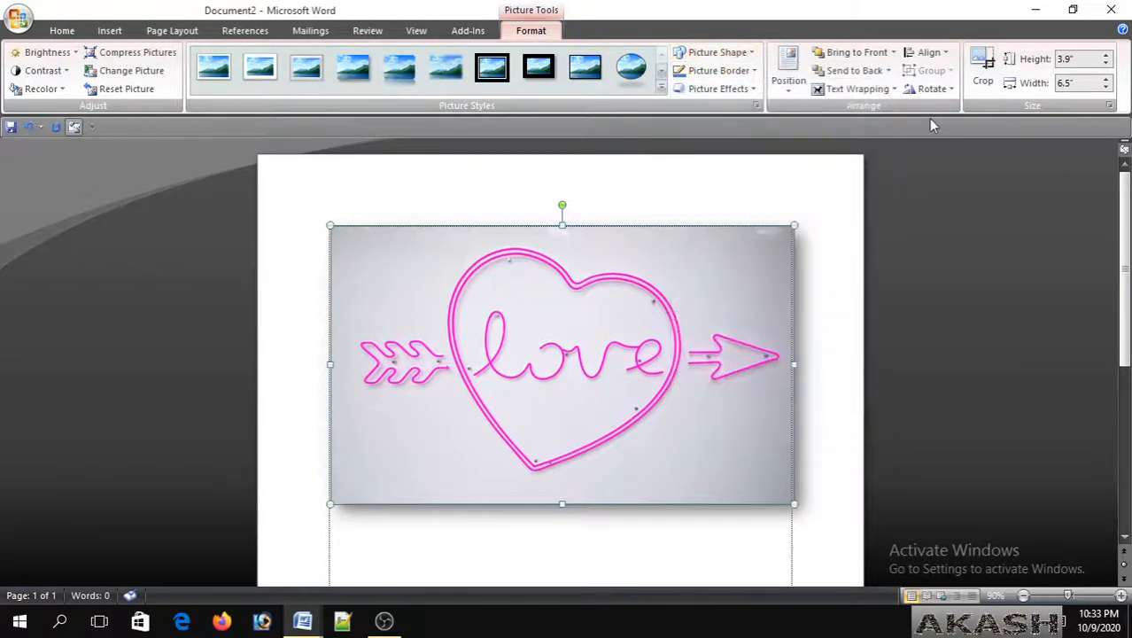
# - Give the love picture a red border and deselect it
pyautogui.click(753, 71)
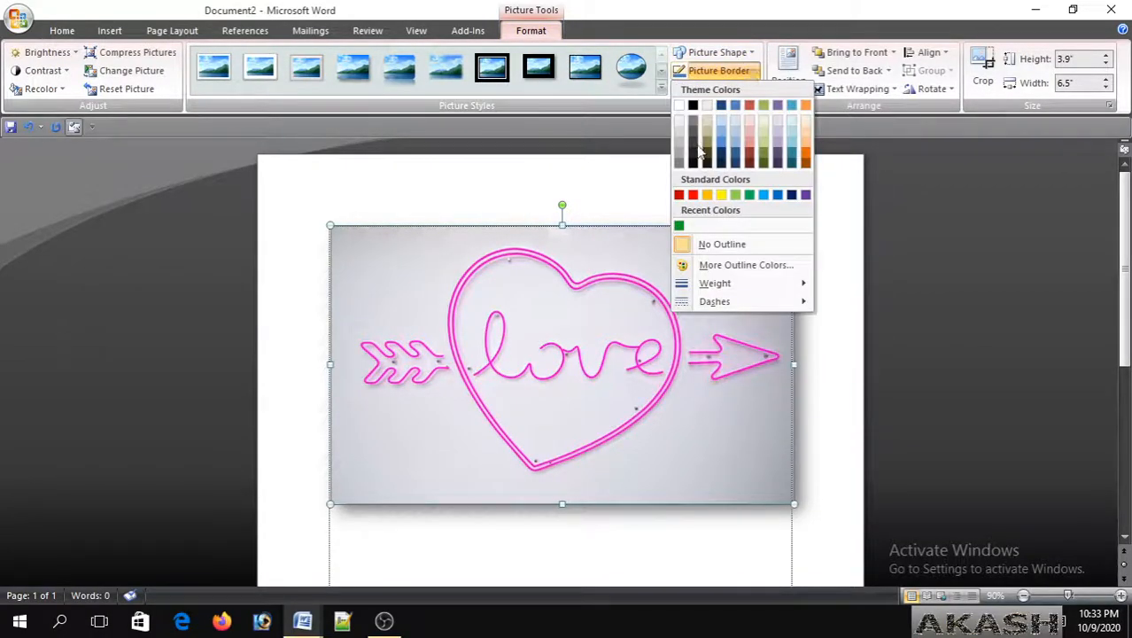
pyautogui.click(693, 195)
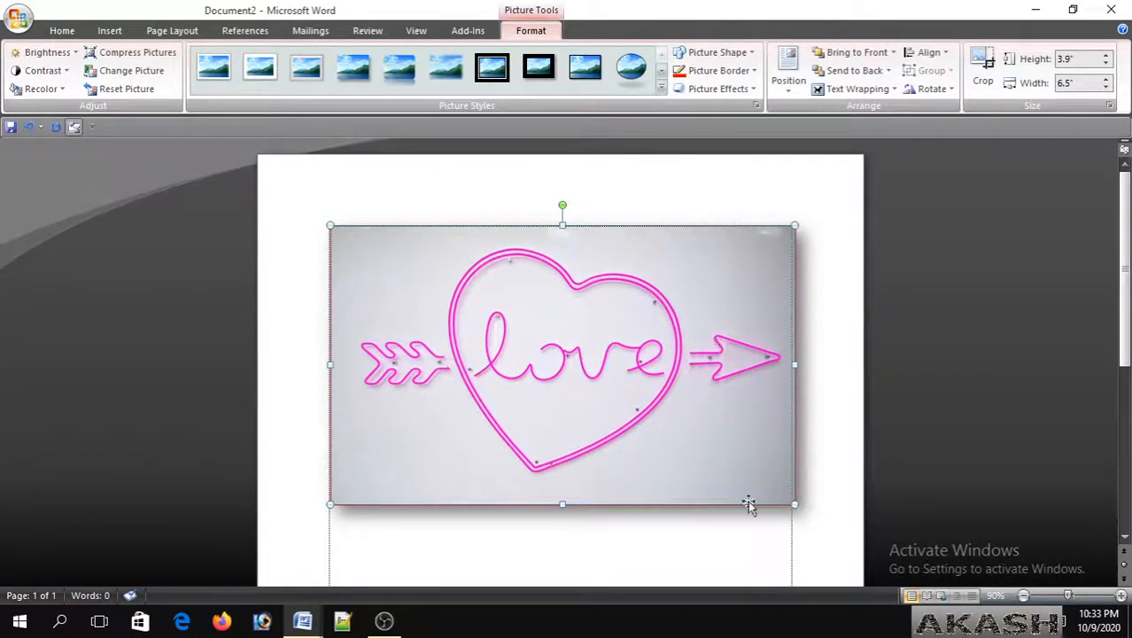
pyautogui.click(698, 551)
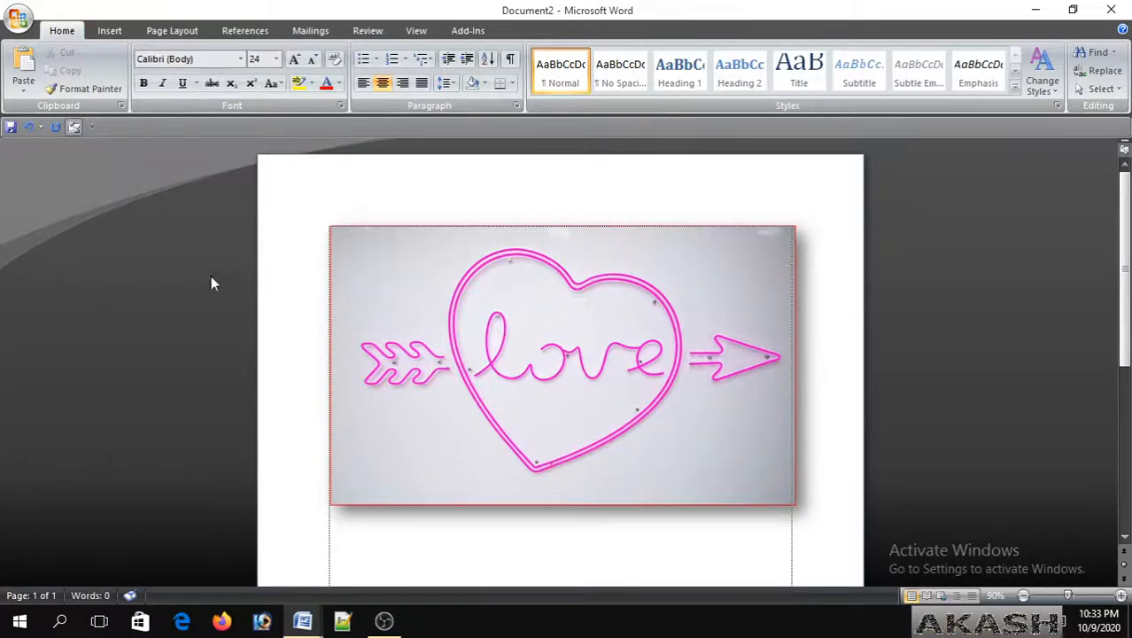
# - Change the love picture's border colour to the recently used green
pyautogui.click(578, 422)
pyautogui.click(530, 30)
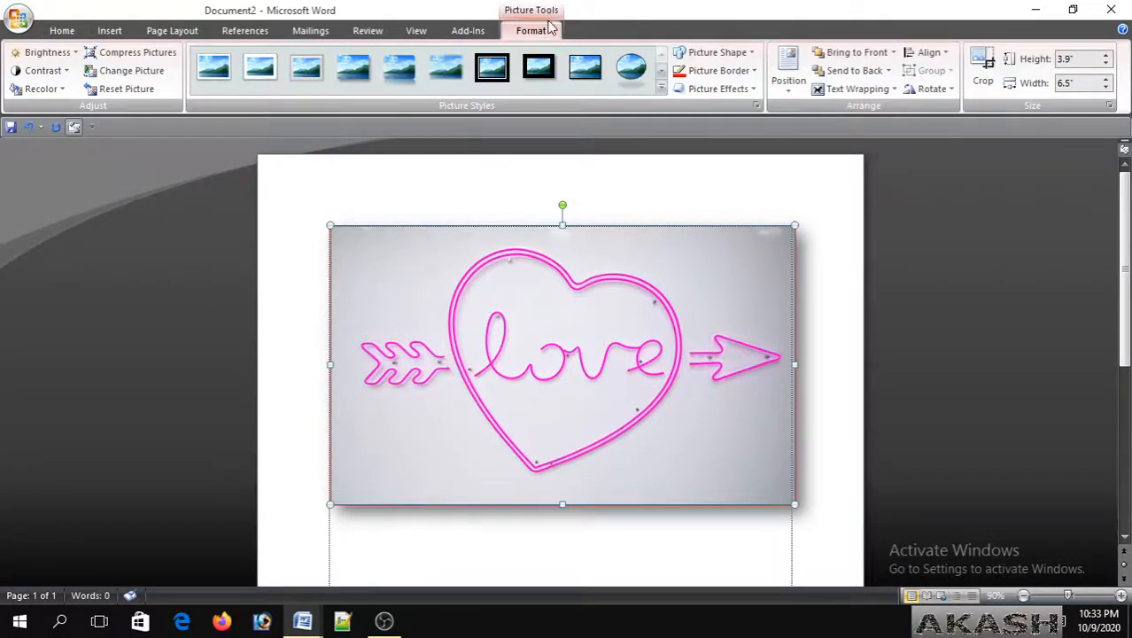
pyautogui.click(753, 71)
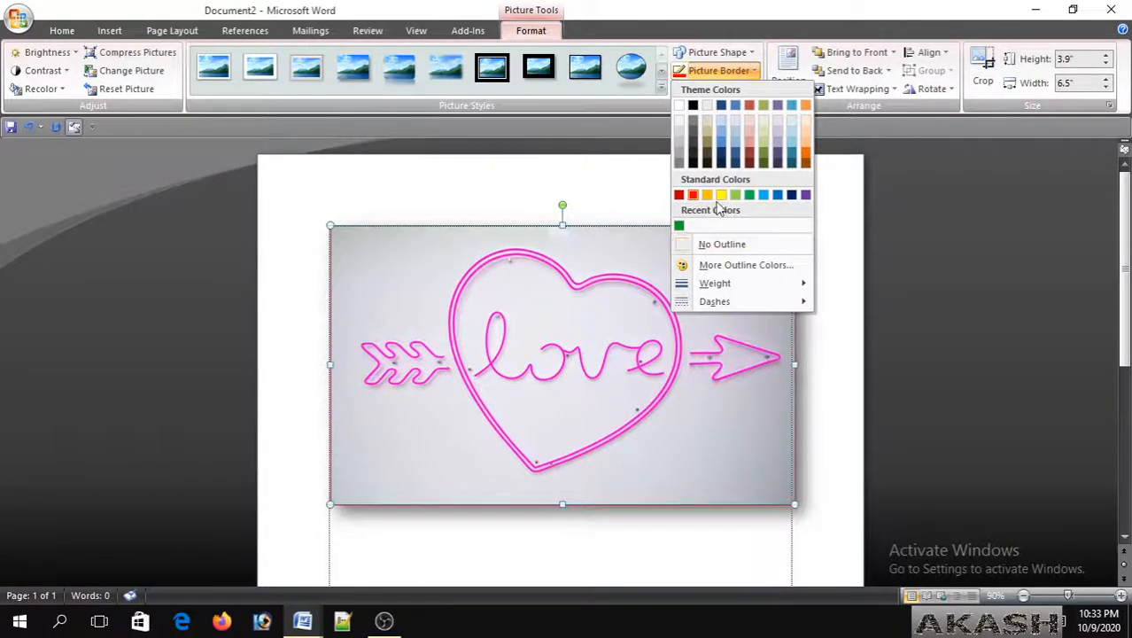
pyautogui.click(680, 227)
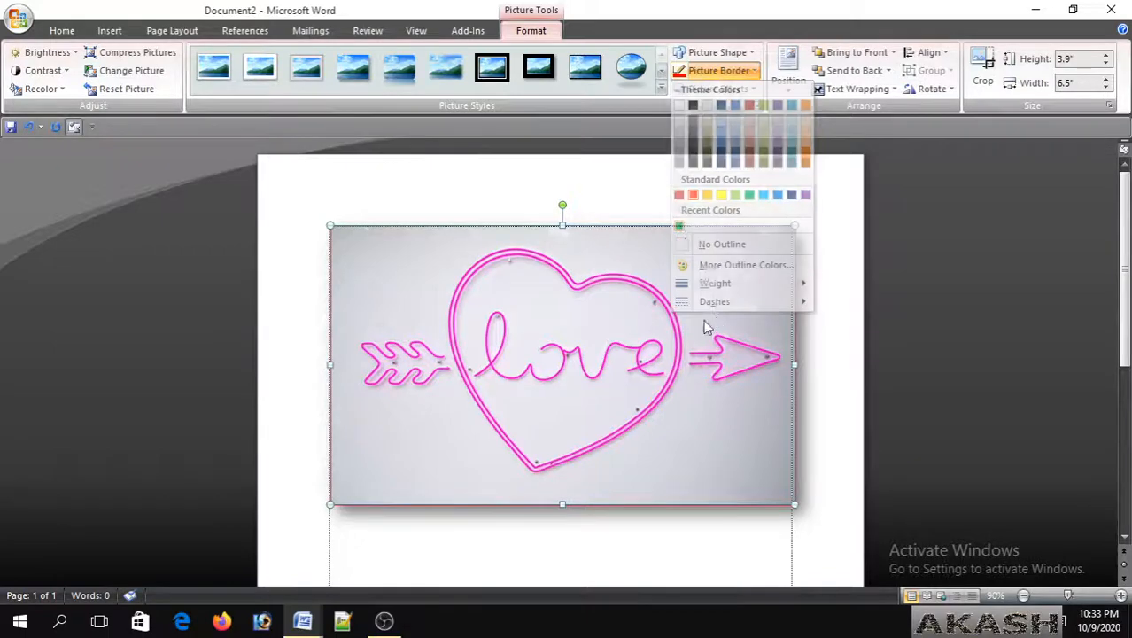
# - Set the weight of the love picture's border to 4½ pt
pyautogui.click(719, 71)
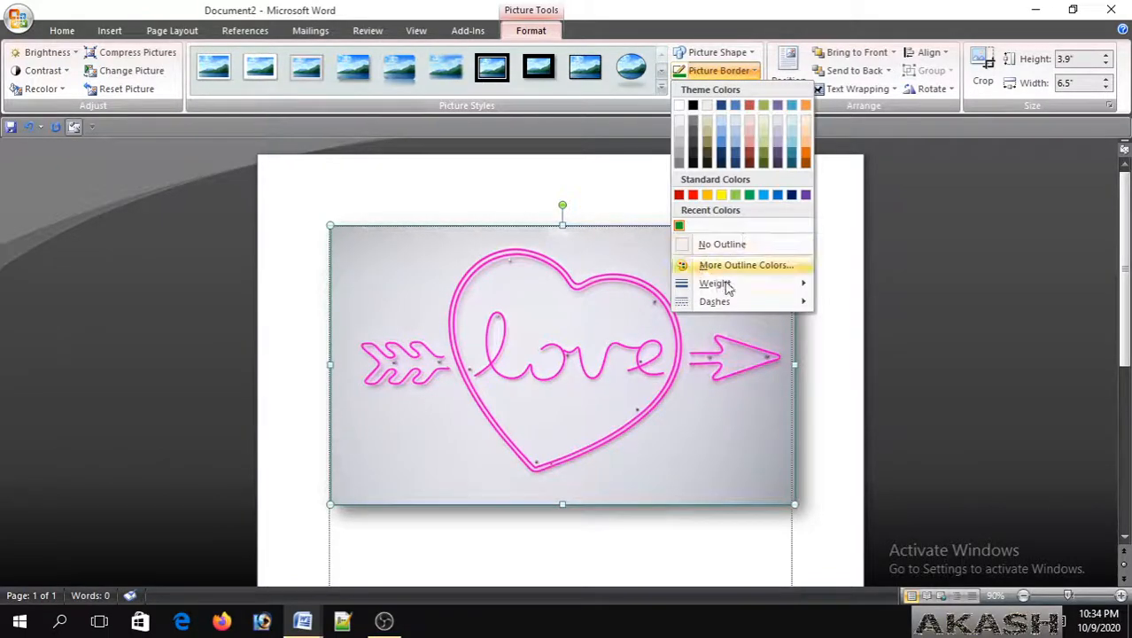
pyautogui.moveTo(713, 283)
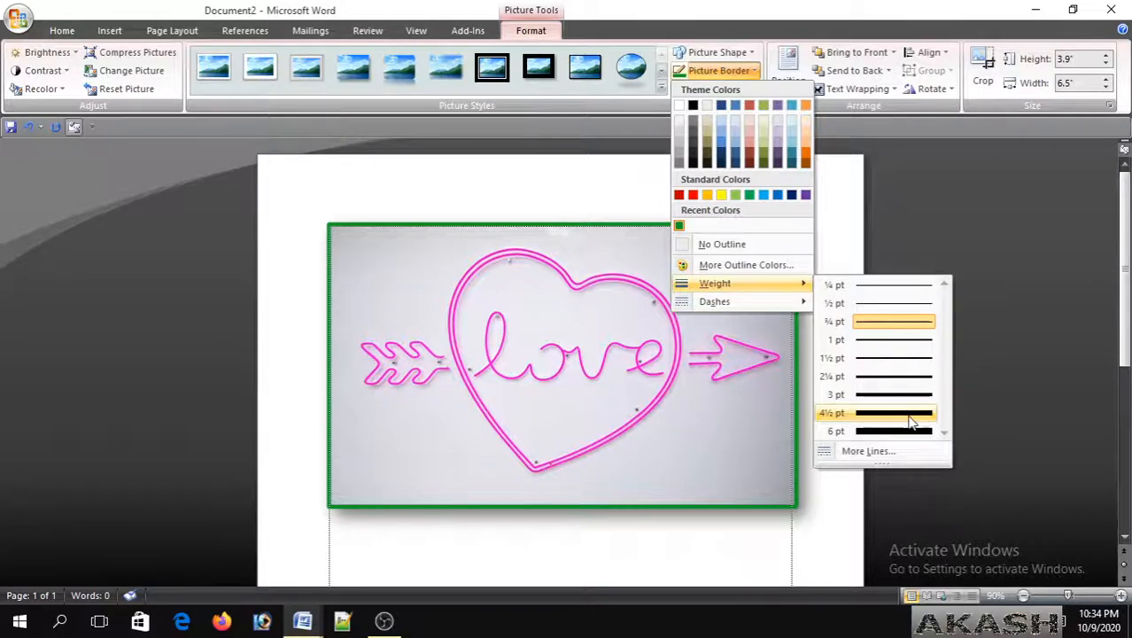
pyautogui.click(909, 415)
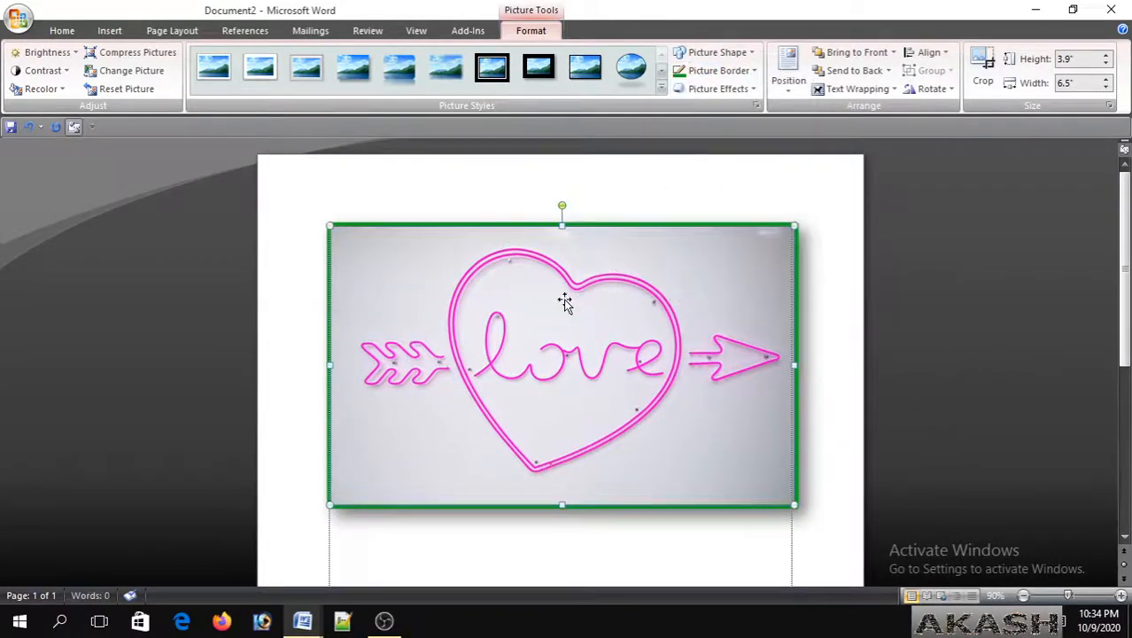
# - Write the text "S Computer Center" over the love picture
pyautogui.click(542, 555)
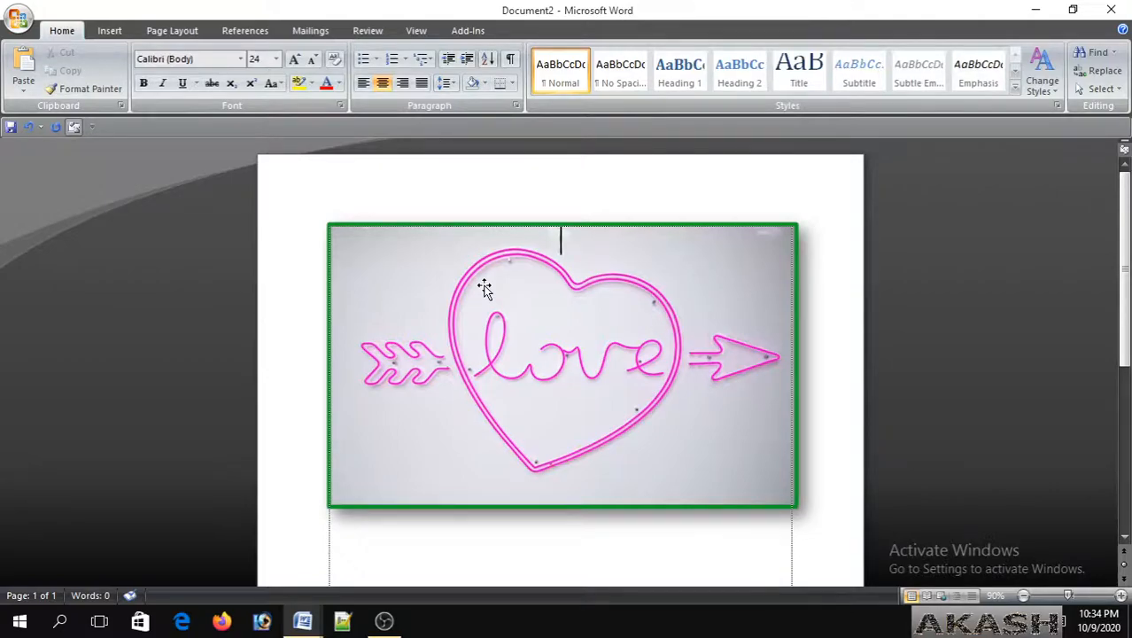
pyautogui.write('S Computer Center')
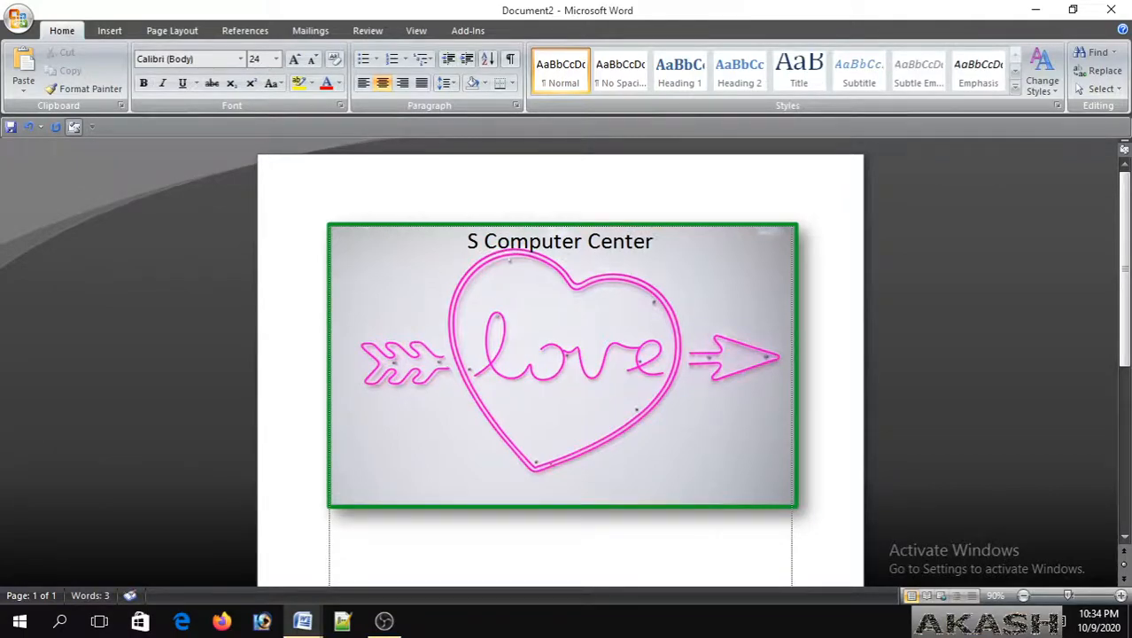
# - Enlarge the whole "S Computer Center" text to font size 58 and deselect it
pyautogui.hotkey('shift', 'Left')
pyautogui.hotkey('shift', 'Left')
pyautogui.hotkey('shift', 'Left')
pyautogui.hotkey('shift', 'Left')
pyautogui.hotkey('shift', 'Left')
pyautogui.hotkey('shift', 'Left')
pyautogui.hotkey('shift', 'Left')
pyautogui.hotkey('shift', 'Left')
pyautogui.hotkey('shift', 'Left')
pyautogui.hotkey('shift', 'Left')
pyautogui.hotkey('shift', 'Left')
pyautogui.hotkey('shift', 'Left')
pyautogui.hotkey('shift', 'Left')
pyautogui.hotkey('shift', 'Left')
pyautogui.hotkey('shift', 'Left')
pyautogui.hotkey('shift', 'Left')
pyautogui.hotkey('shift', 'Left')
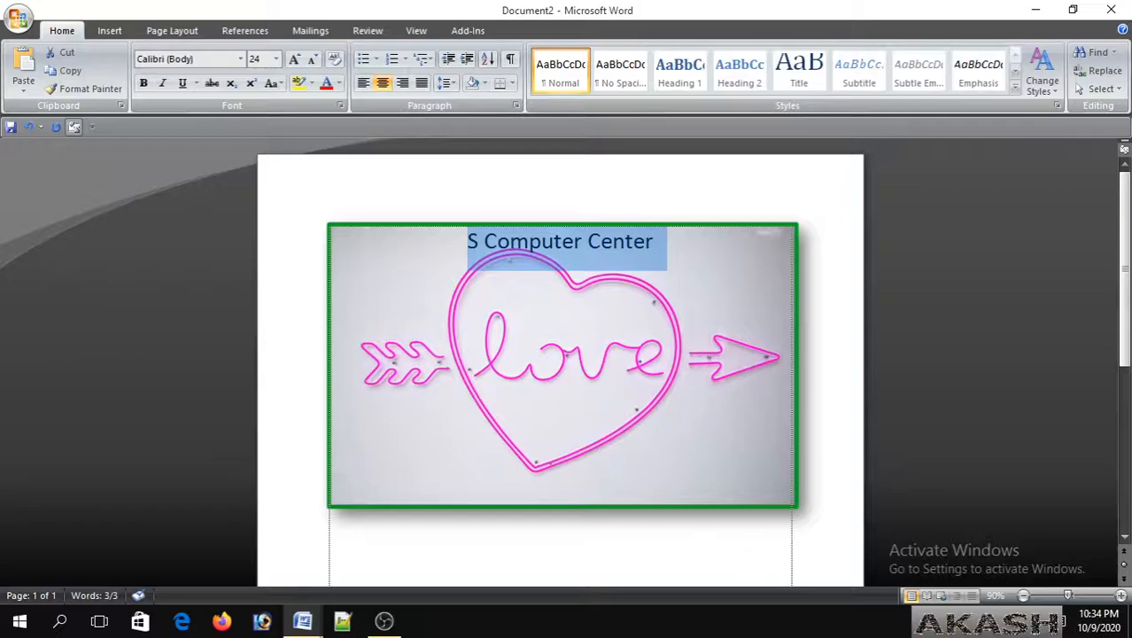
pyautogui.hotkey('ctrl', ']')
pyautogui.hotkey('ctrl', ']')
pyautogui.hotkey('ctrl', ']')
pyautogui.hotkey('ctrl', ']')
pyautogui.hotkey('ctrl', ']')
pyautogui.hotkey('ctrl', ']')
pyautogui.hotkey('ctrl', ']')
pyautogui.hotkey('ctrl', ']')
pyautogui.hotkey('ctrl', ']')
pyautogui.hotkey('ctrl', ']')
pyautogui.hotkey('ctrl', ']')
pyautogui.hotkey('ctrl', ']')
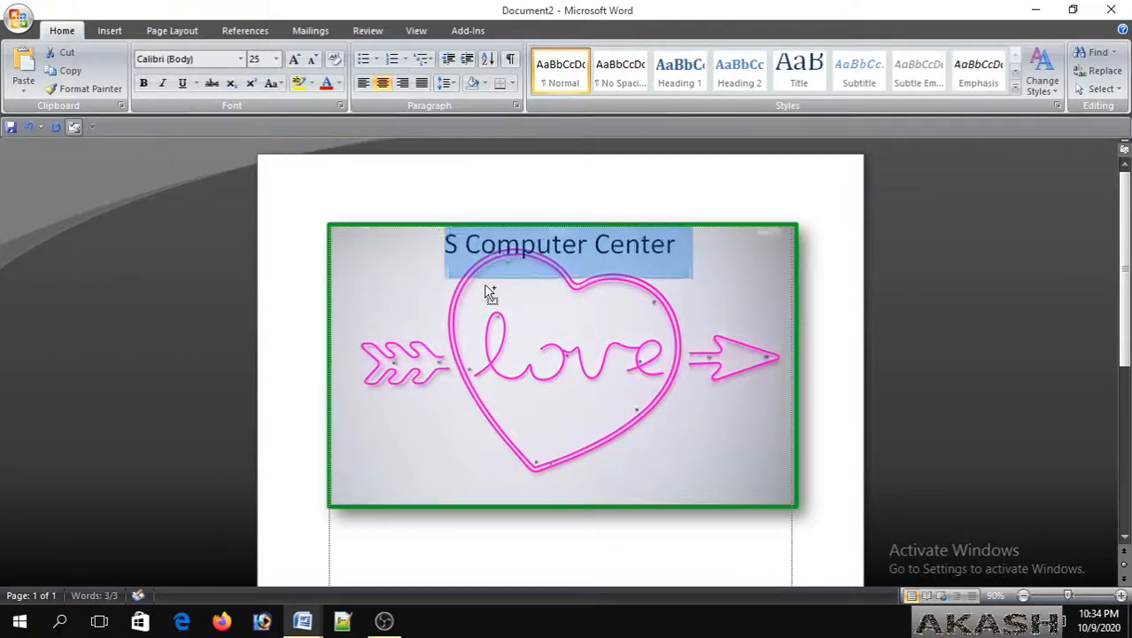
pyautogui.hotkey('ctrl', ']')
pyautogui.hotkey('ctrl', ']')
pyautogui.hotkey('ctrl', ']')
pyautogui.hotkey('ctrl', ']')
pyautogui.hotkey('ctrl', ']')
pyautogui.hotkey('ctrl', ']')
pyautogui.hotkey('ctrl', ']')
pyautogui.hotkey('ctrl', ']')
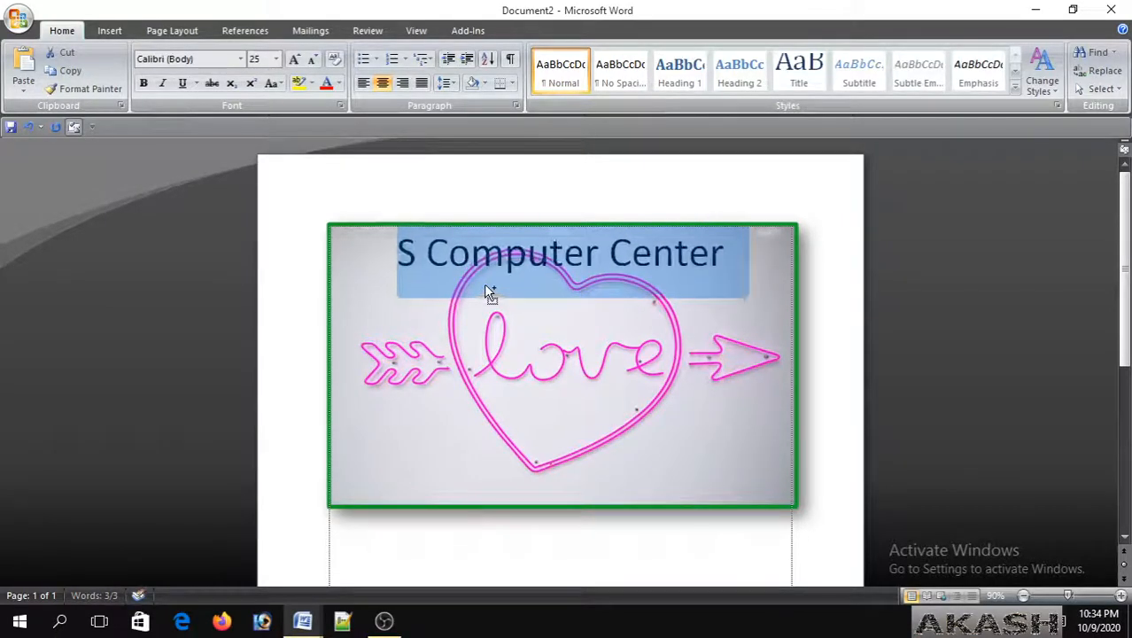
pyautogui.hotkey('ctrl', ']')
pyautogui.hotkey('ctrl', ']')
pyautogui.hotkey('ctrl', ']')
pyautogui.hotkey('ctrl', ']')
pyautogui.hotkey('ctrl', ']')
pyautogui.hotkey('ctrl', ']')
pyautogui.hotkey('ctrl', ']')
pyautogui.hotkey('ctrl', ']')
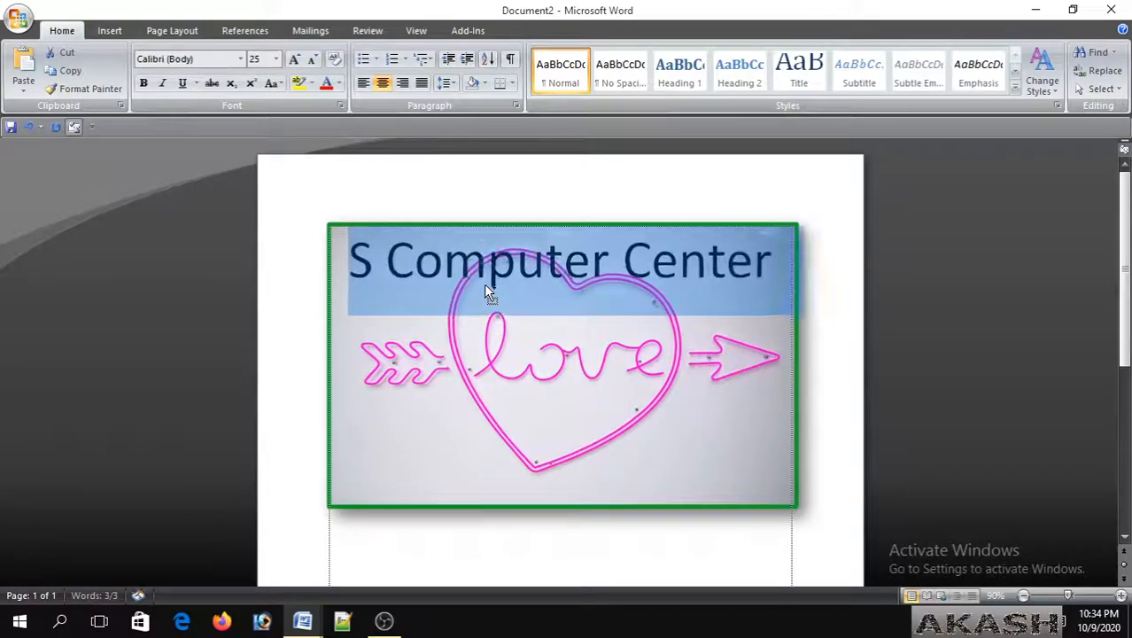
pyautogui.hotkey('ctrl', ']')
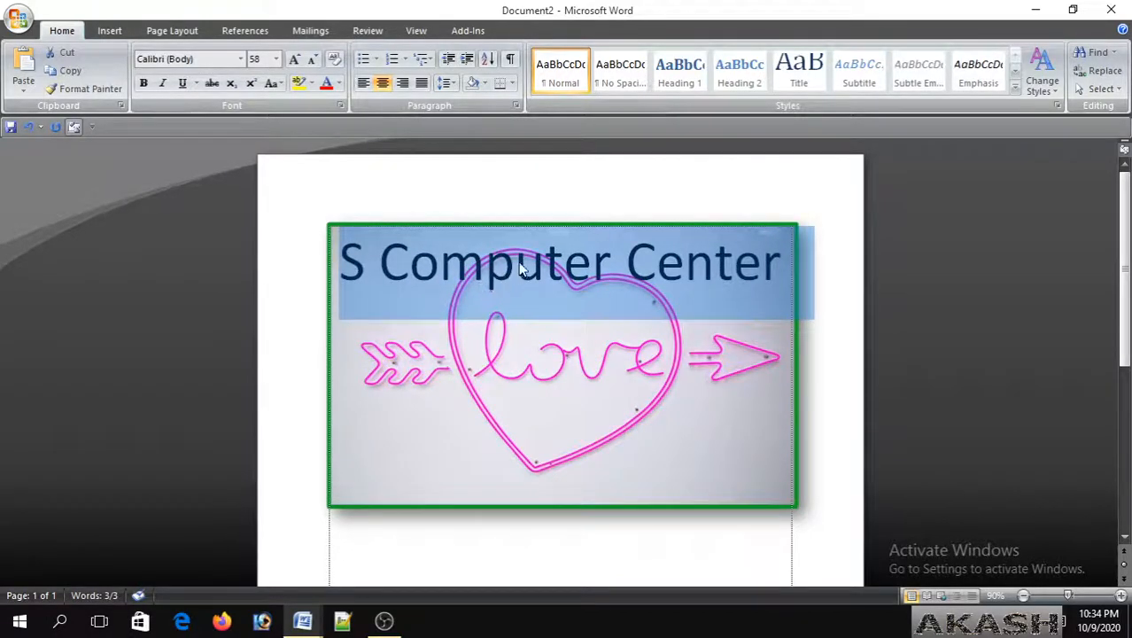
pyautogui.click(516, 264)
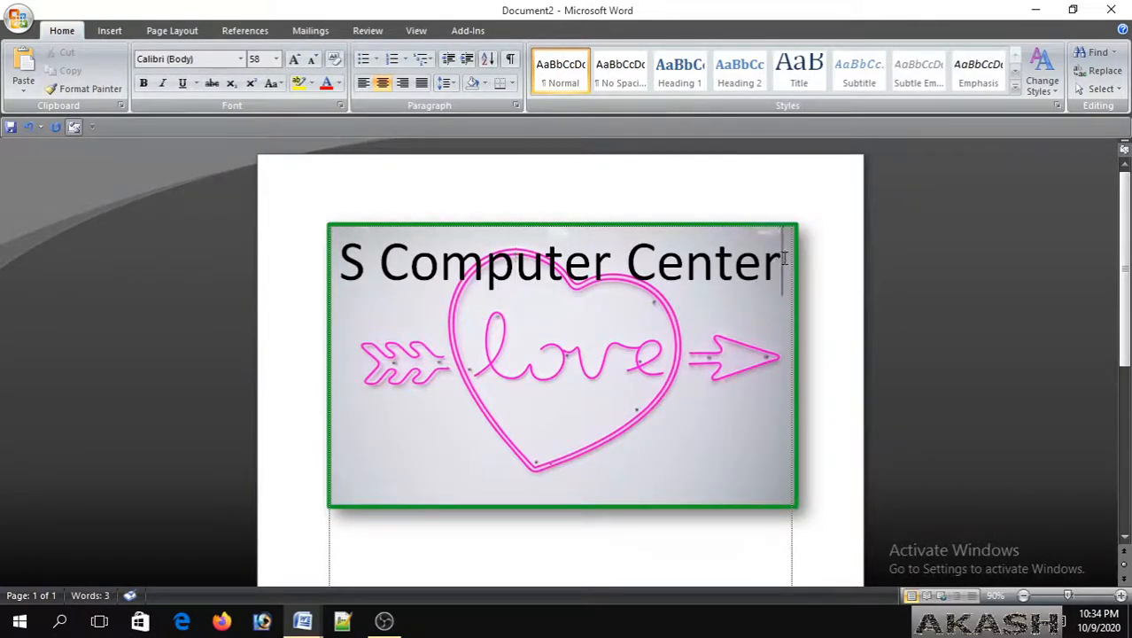
# - Select the love picture behind the text and set its brightness to +40%
pyautogui.moveTo(783, 261); pyautogui.dragTo(382, 271)
pyautogui.click(630, 430)
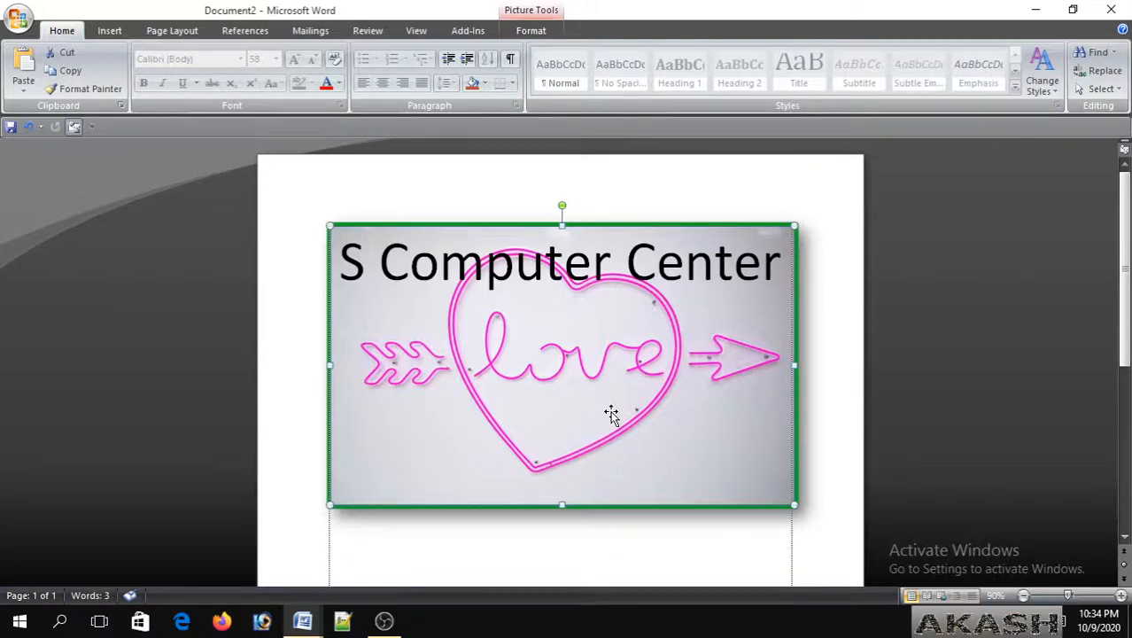
pyautogui.click(531, 31)
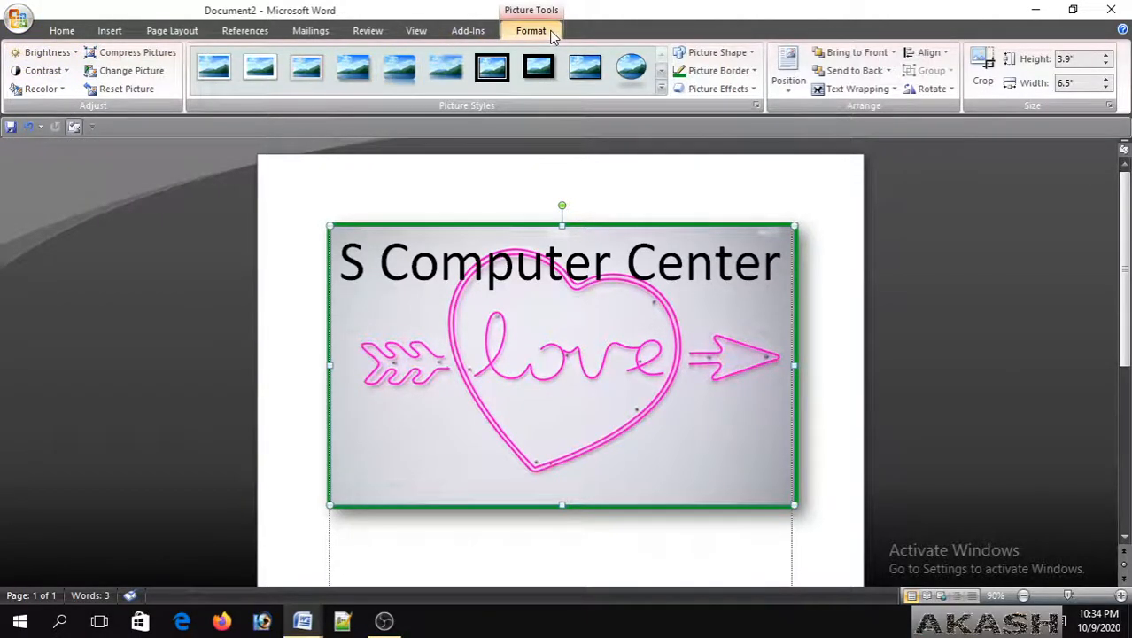
pyautogui.click(72, 55)
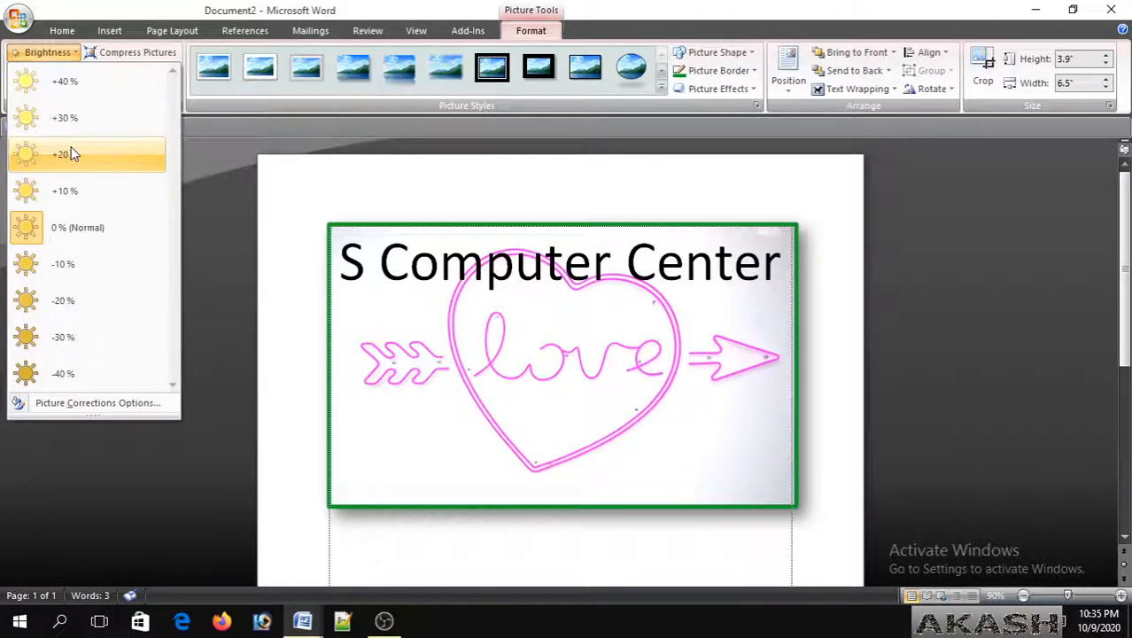
pyautogui.click(94, 78)
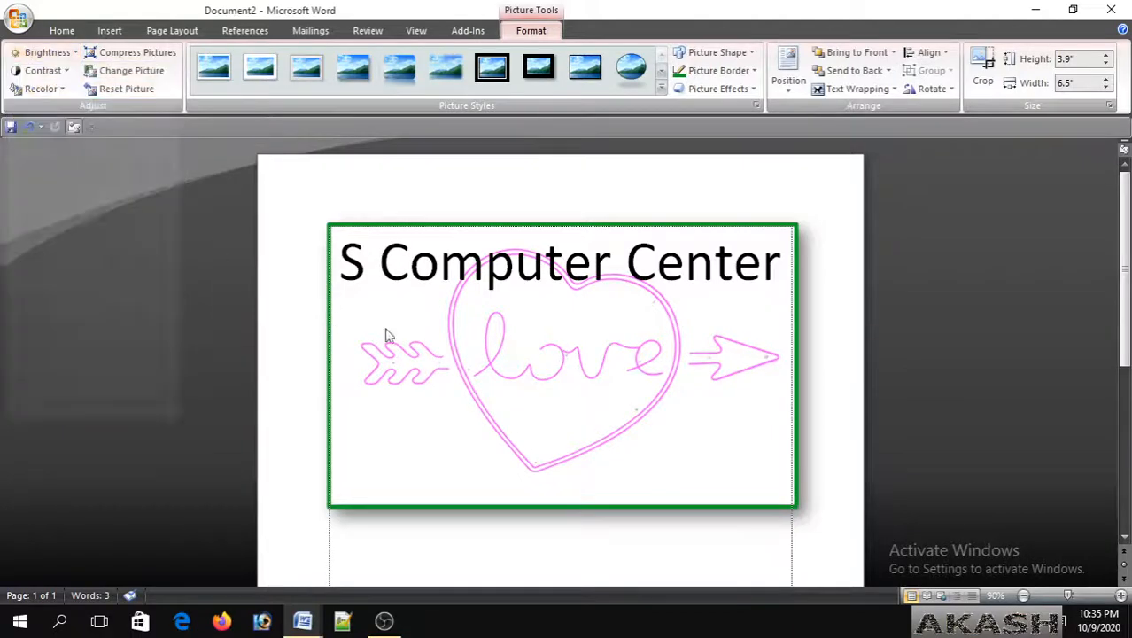
# - Remove the outline from the love picture and deselect it
pyautogui.click(742, 71)
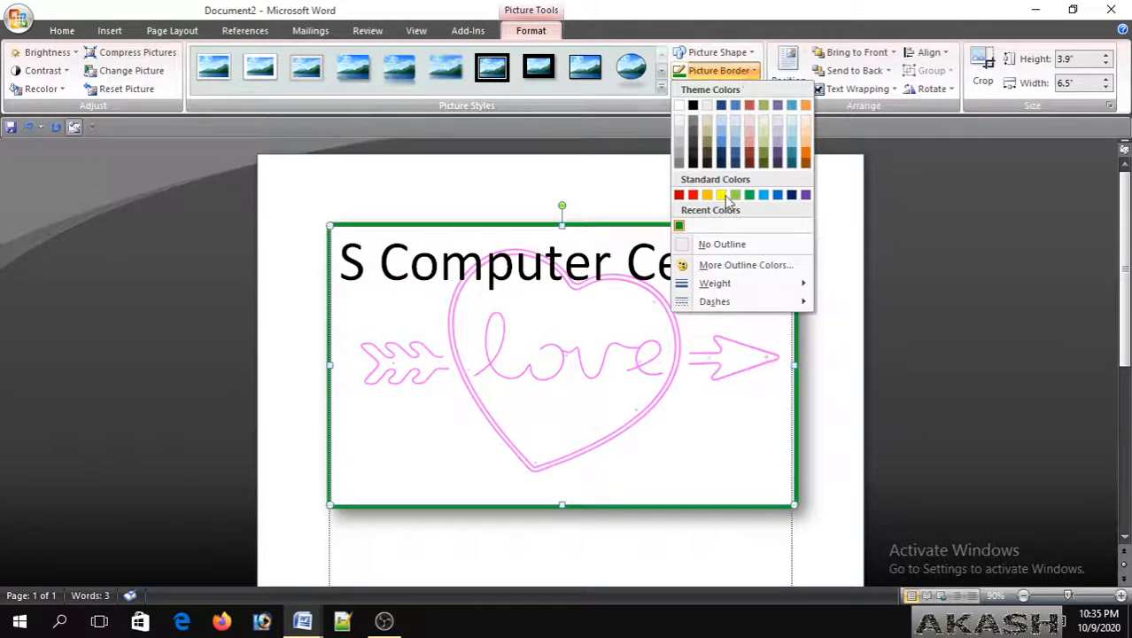
pyautogui.click(722, 248)
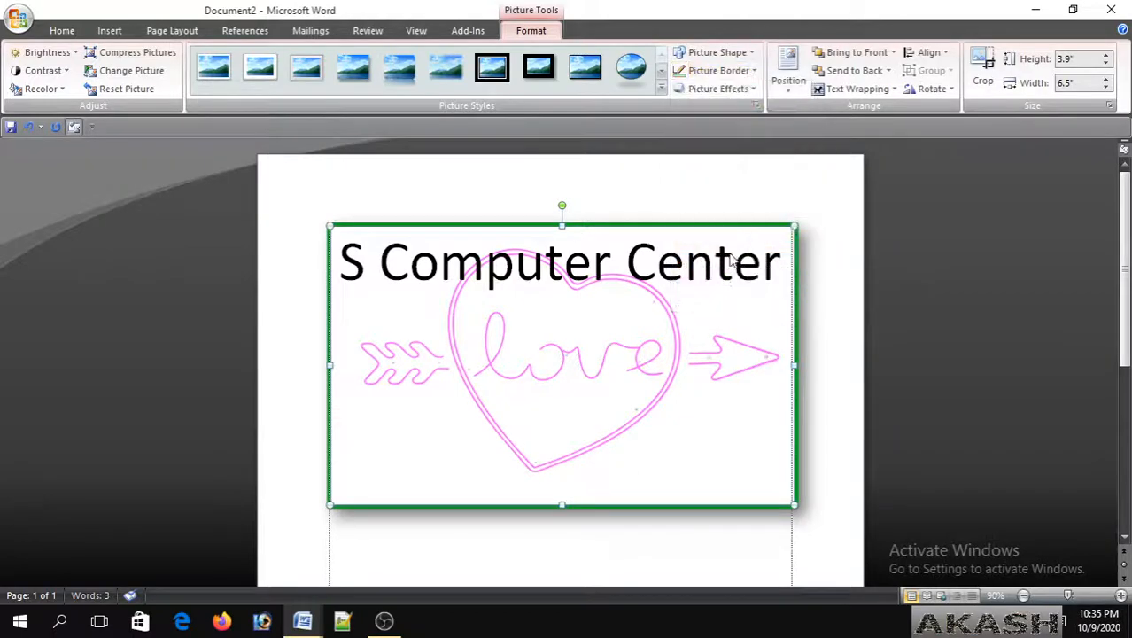
pyautogui.click(566, 553)
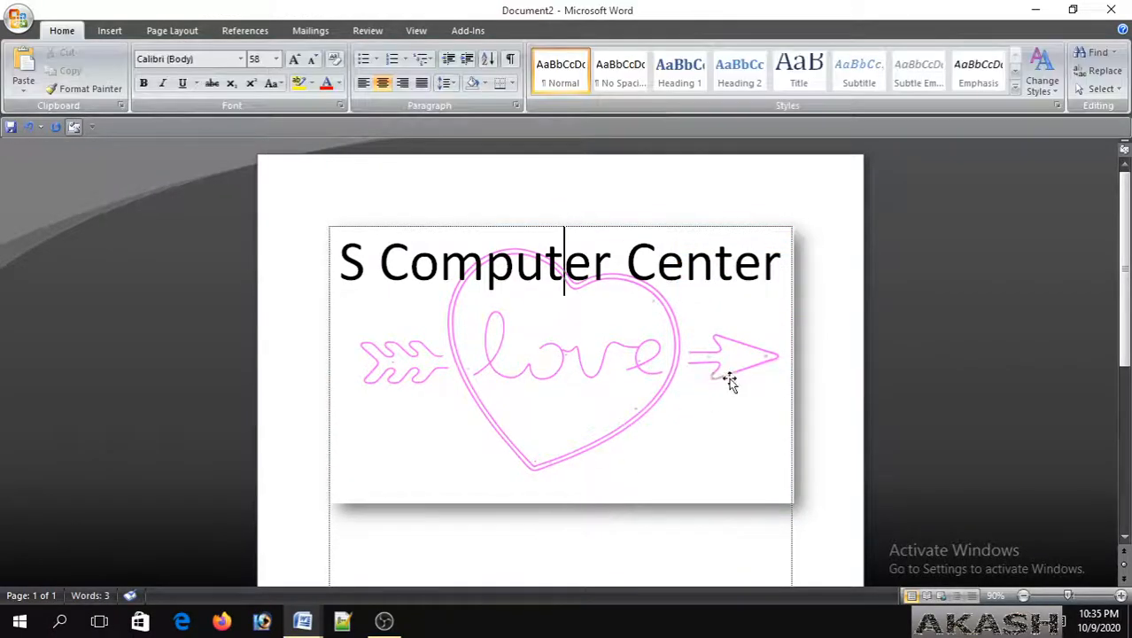
pyautogui.moveTo(786, 261); pyautogui.dragTo(344, 266)
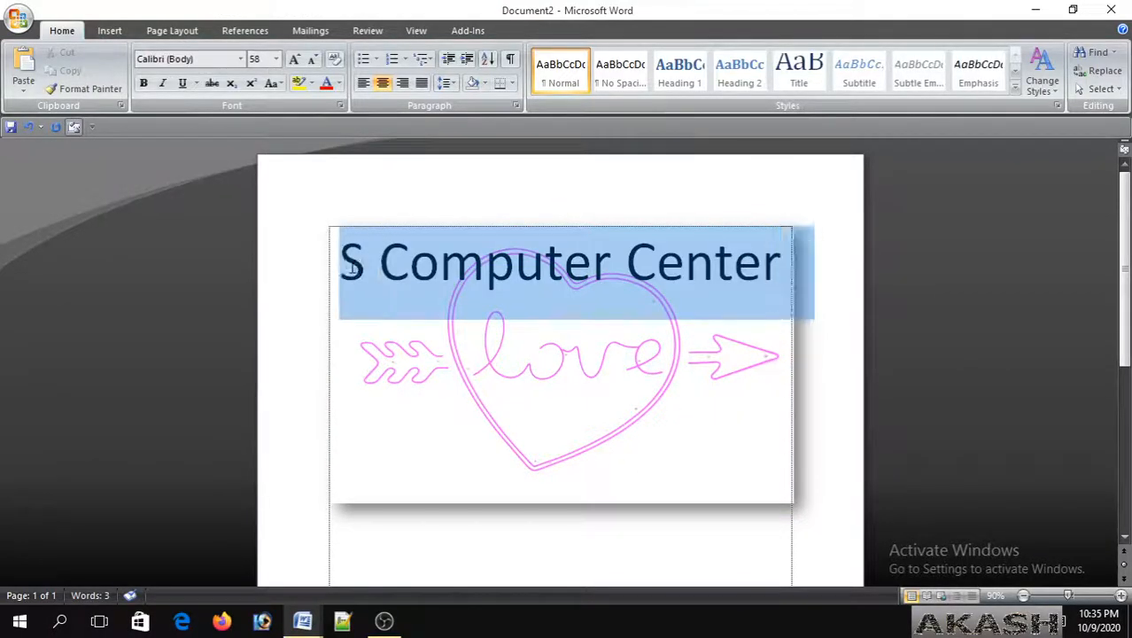
pyautogui.click(542, 555)
# - Check the page in print preview, enlarging it to 100%, and return to the document
pyautogui.hotkey('ctrl', 'F2')
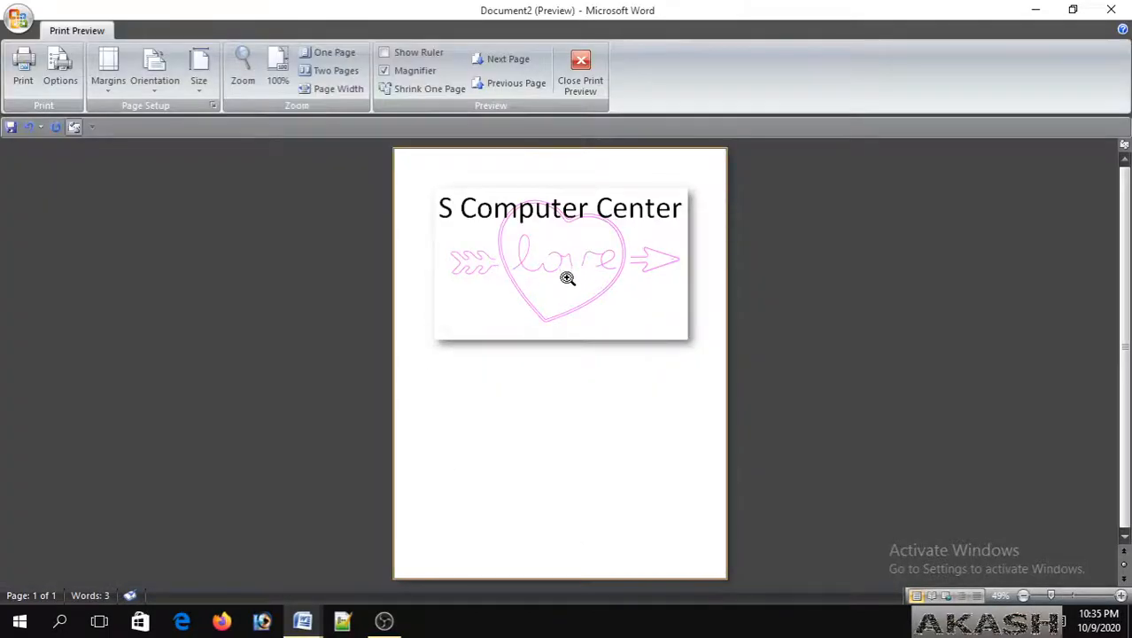
pyautogui.click(566, 278)
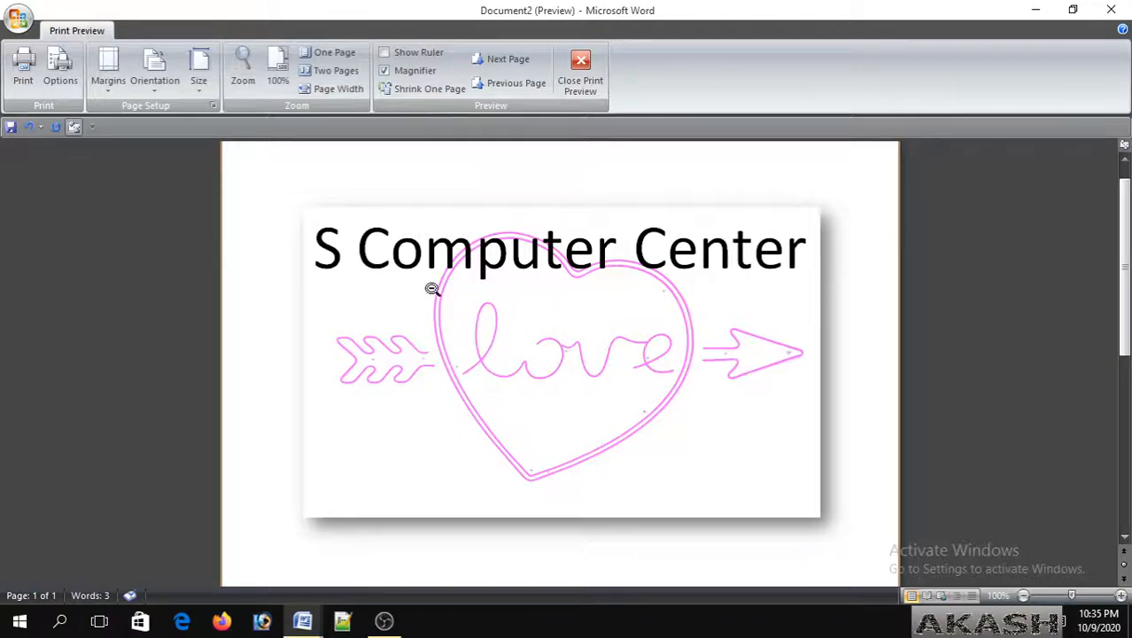
pyautogui.click(580, 70)
pyautogui.click(696, 272)
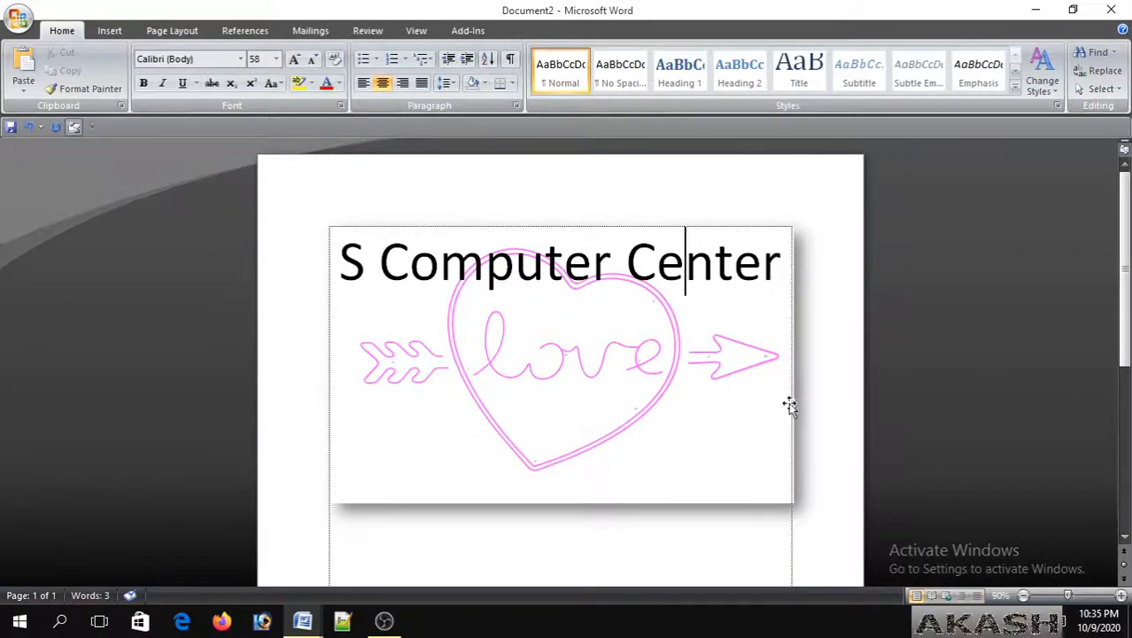
# - Apply the Soft Edge Rectangle style to the love picture and deselect it
pyautogui.click(535, 505)
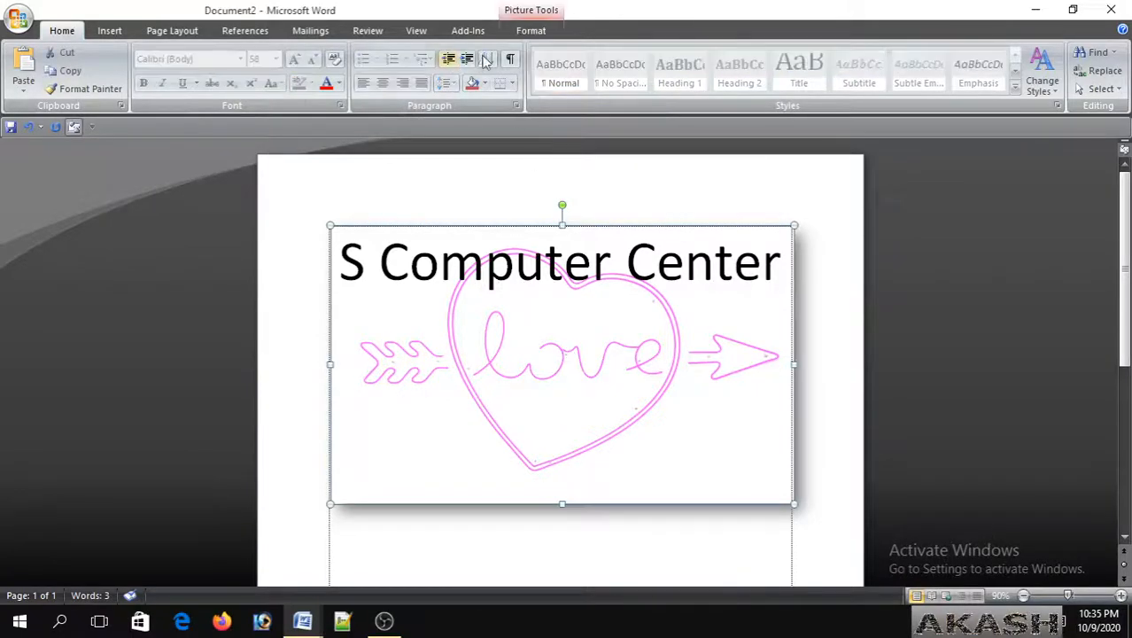
pyautogui.click(531, 31)
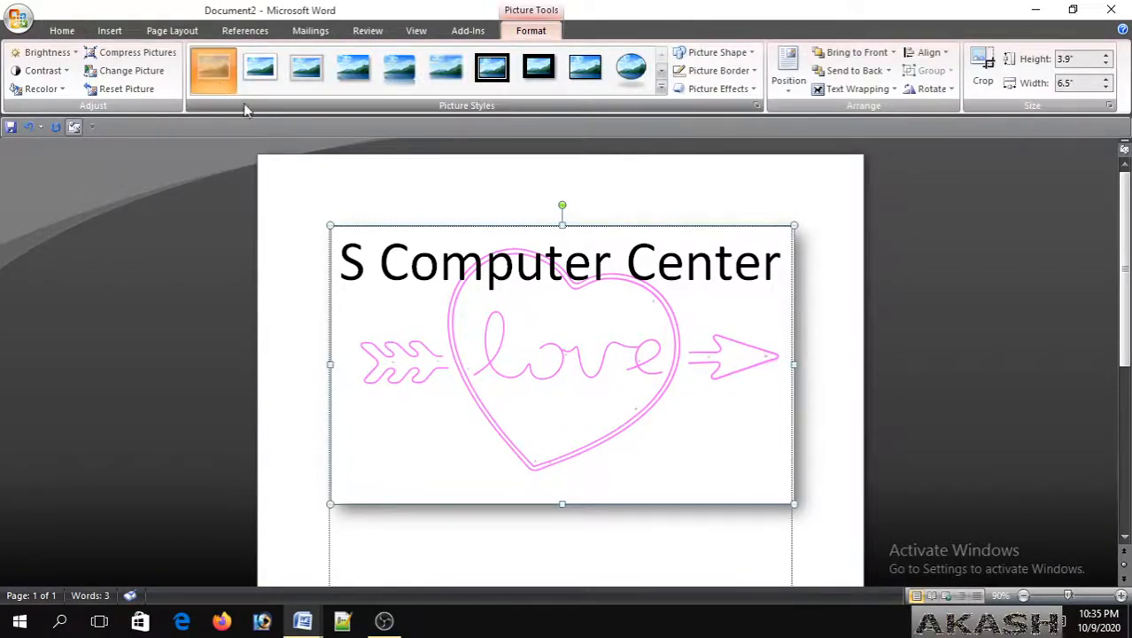
pyautogui.click(672, 536)
pyautogui.doubleClick(730, 388)
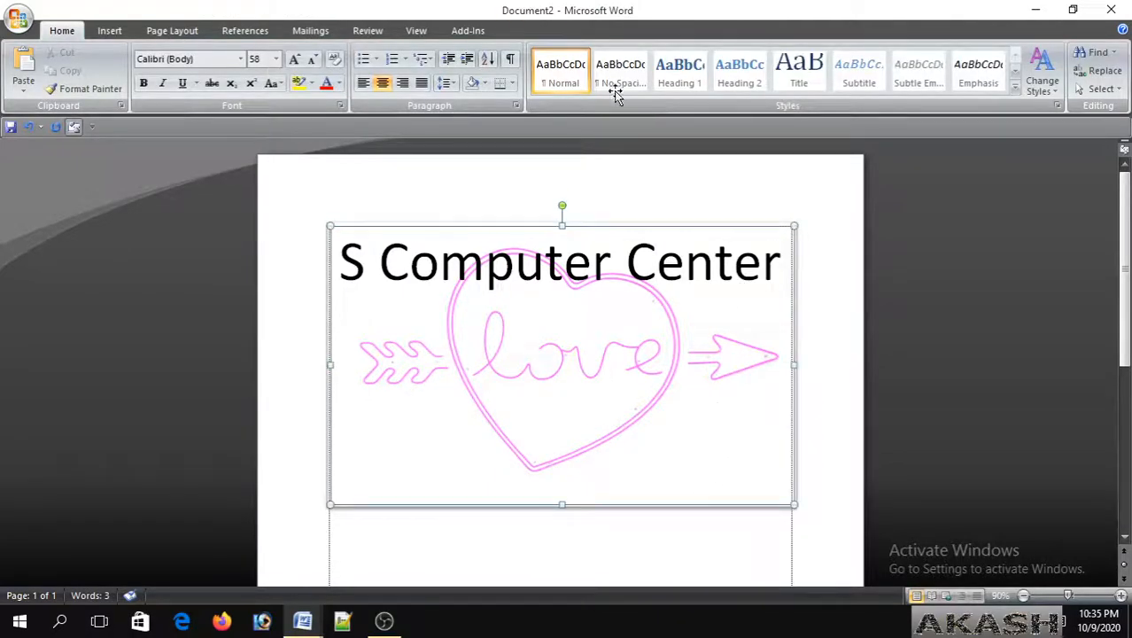
pyautogui.click(661, 90)
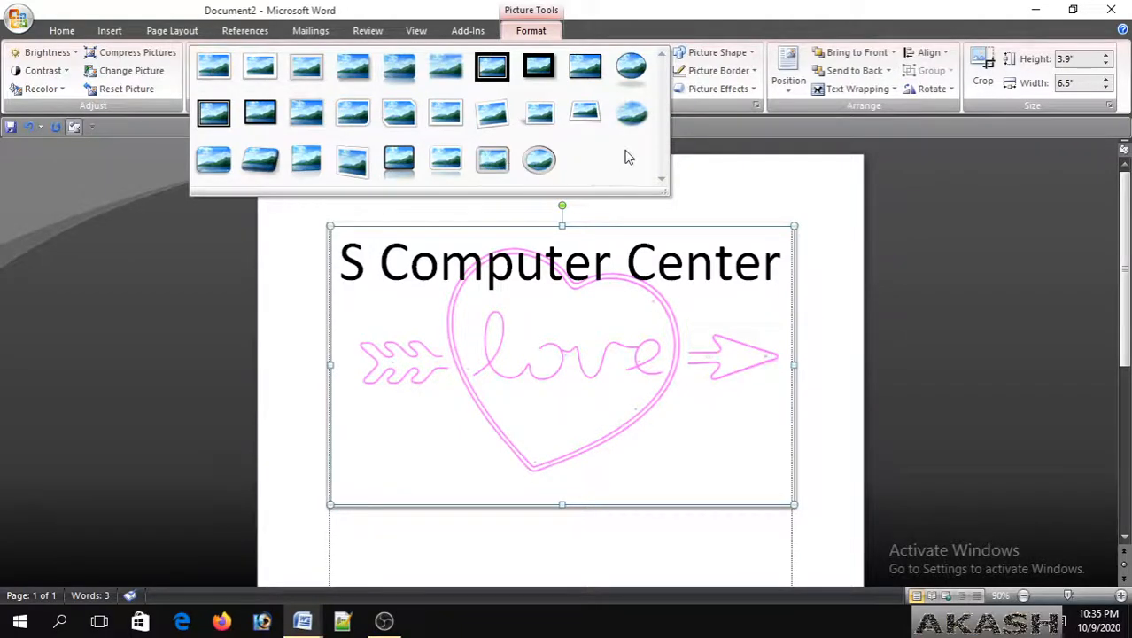
pyautogui.click(443, 66)
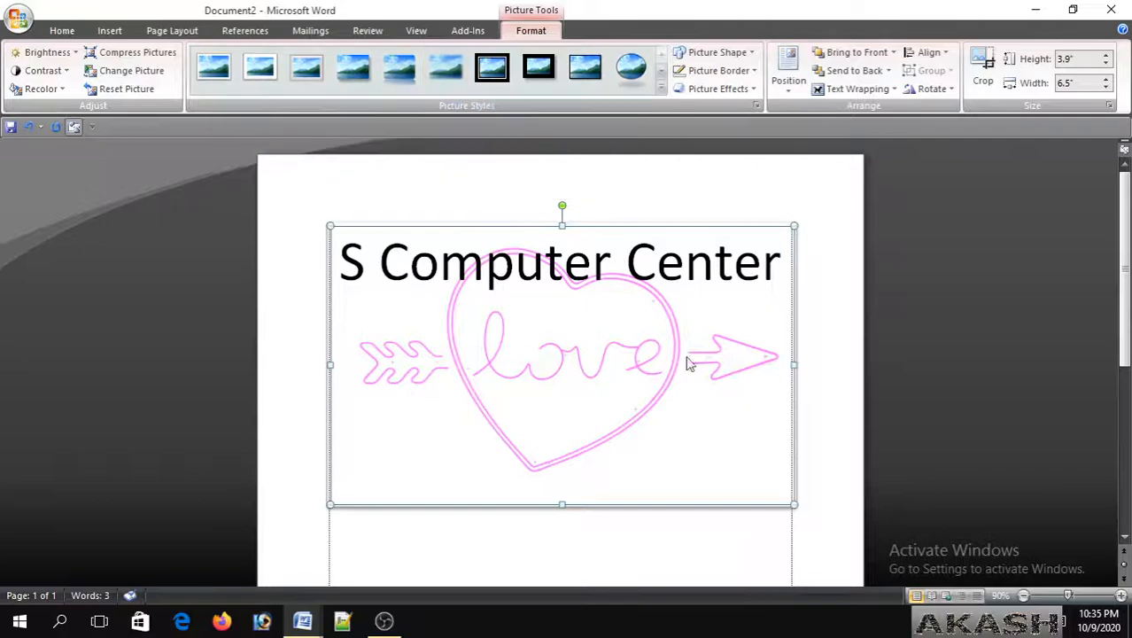
pyautogui.click(598, 541)
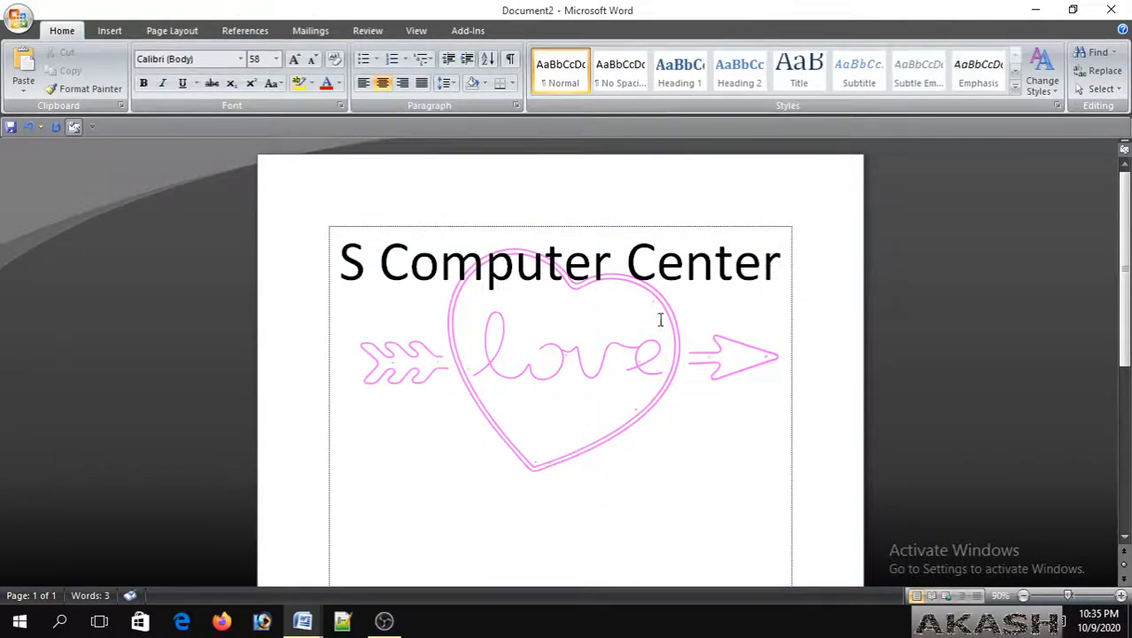
# - Move the love picture down the page so that it sits below the "S Computer Center" heading
pyautogui.scroll(-1, 611, 407)
pyautogui.scroll(1, 594, 404)
pyautogui.click(639, 398)
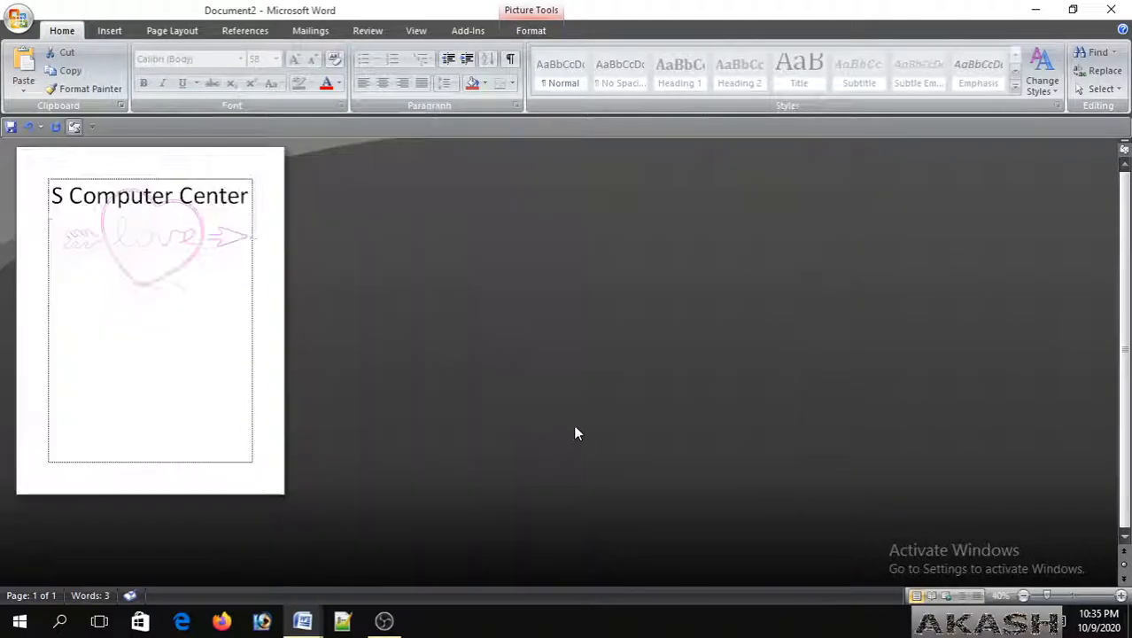
pyautogui.keyDown('ctrl'); pyautogui.scroll(-5, 620, 456); pyautogui.keyUp('ctrl')
pyautogui.moveTo(142, 255); pyautogui.dragTo(132, 343)
pyautogui.click(162, 405)
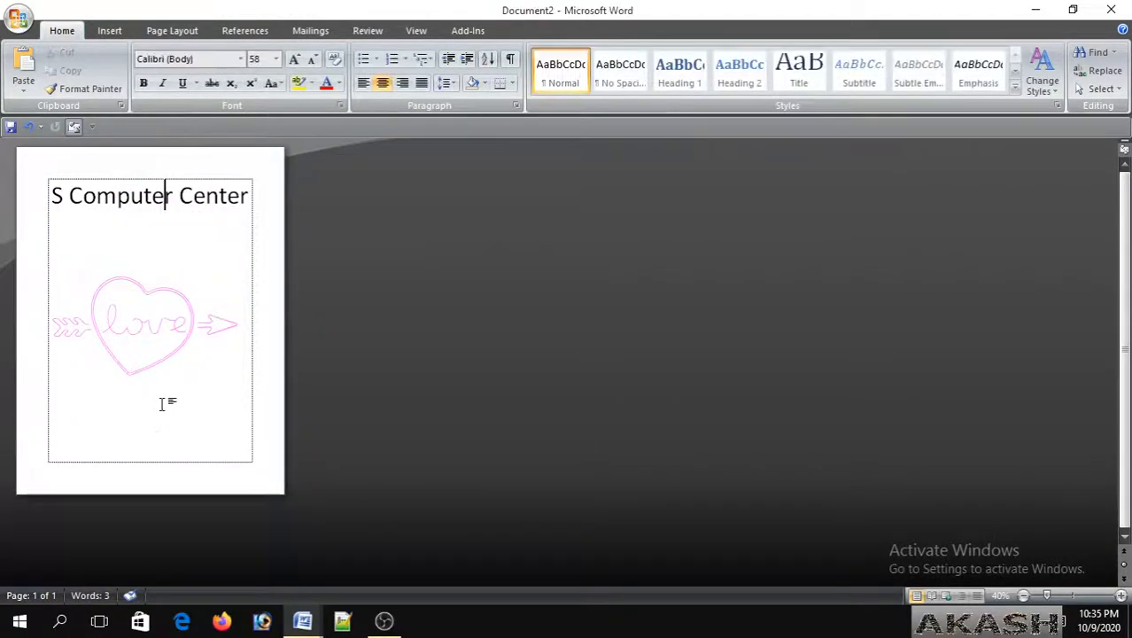
pyautogui.keyDown('ctrl'); pyautogui.scroll(1, 213, 277); pyautogui.keyUp('ctrl')
pyautogui.keyDown('ctrl'); pyautogui.scroll(4, 212, 276); pyautogui.keyUp('ctrl')
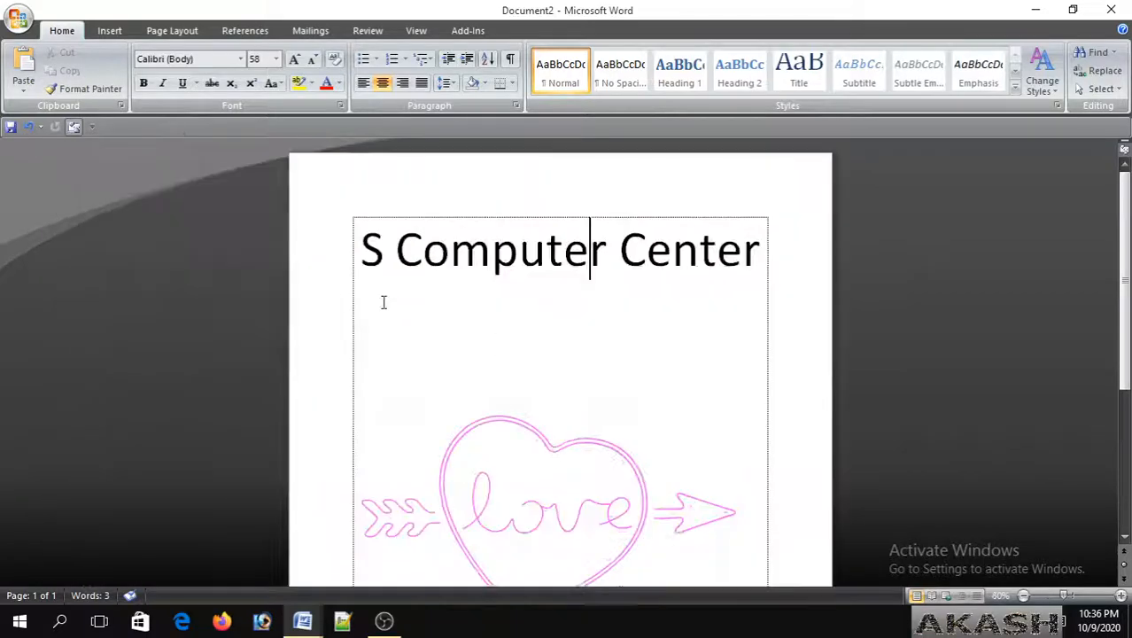
# - Shift the love picture slightly to the right beneath the heading
pyautogui.scroll(-1, 518, 475)
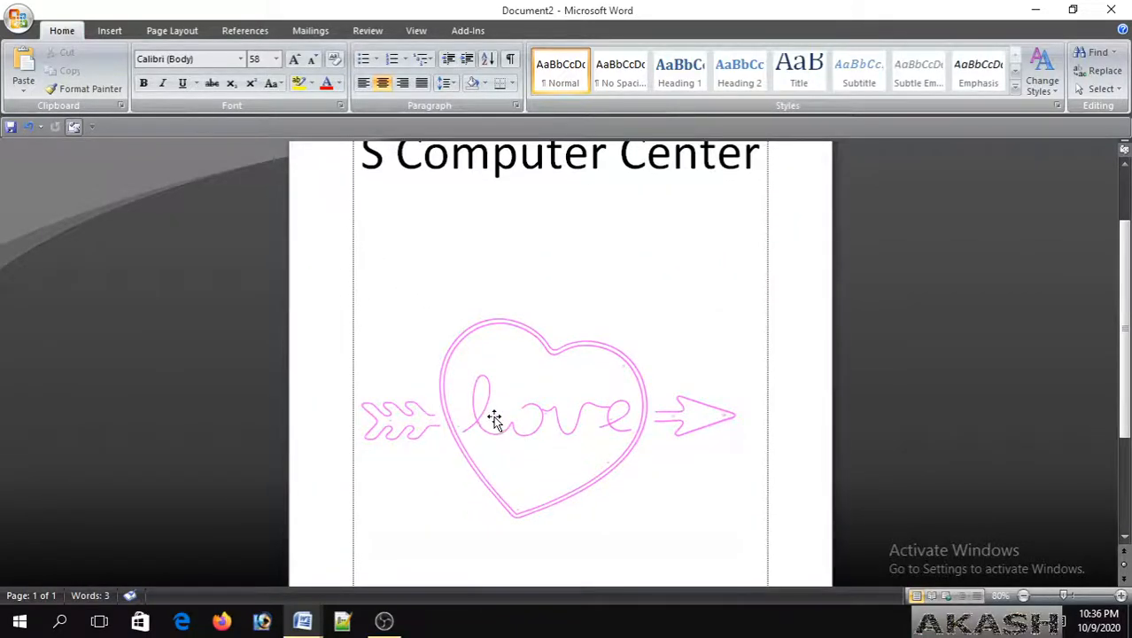
pyautogui.scroll(1, 492, 417)
pyautogui.scroll(-1, 542, 406)
pyautogui.click(507, 370)
pyautogui.moveTo(593, 379); pyautogui.dragTo(604, 380)
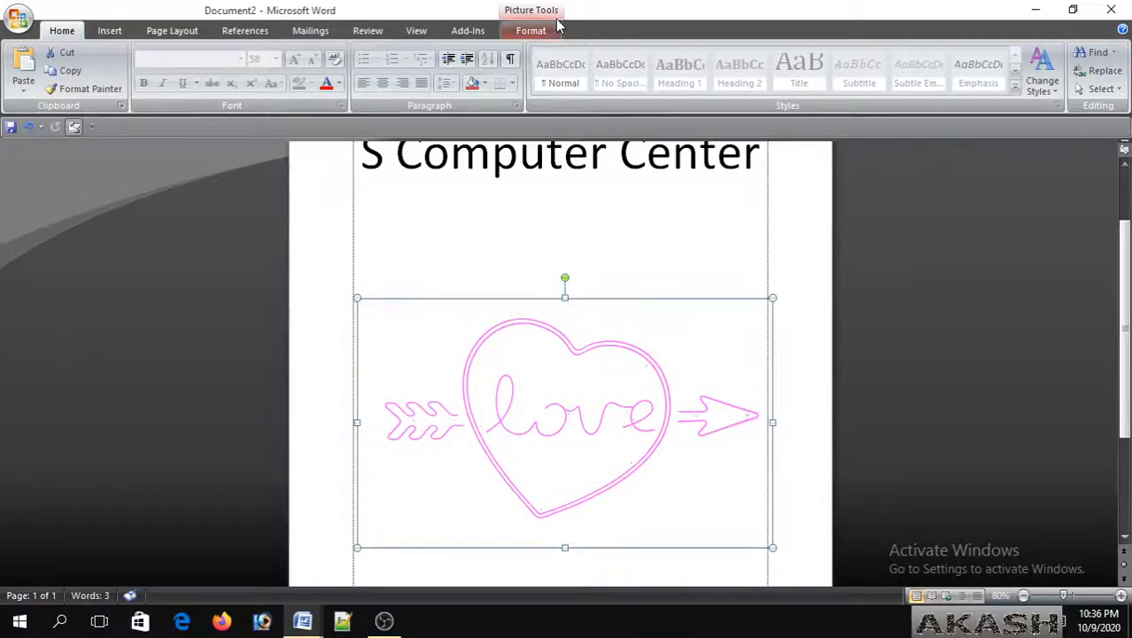
# - Set the love picture's text wrapping to Behind Text
pyautogui.click(530, 31)
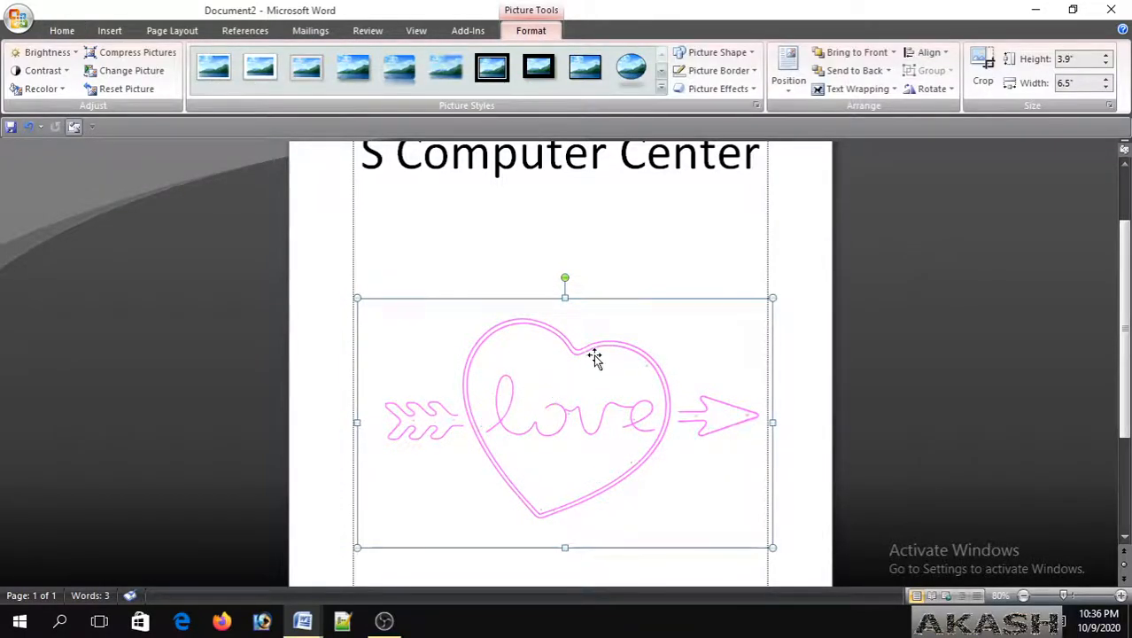
pyautogui.rightClick(608, 328)
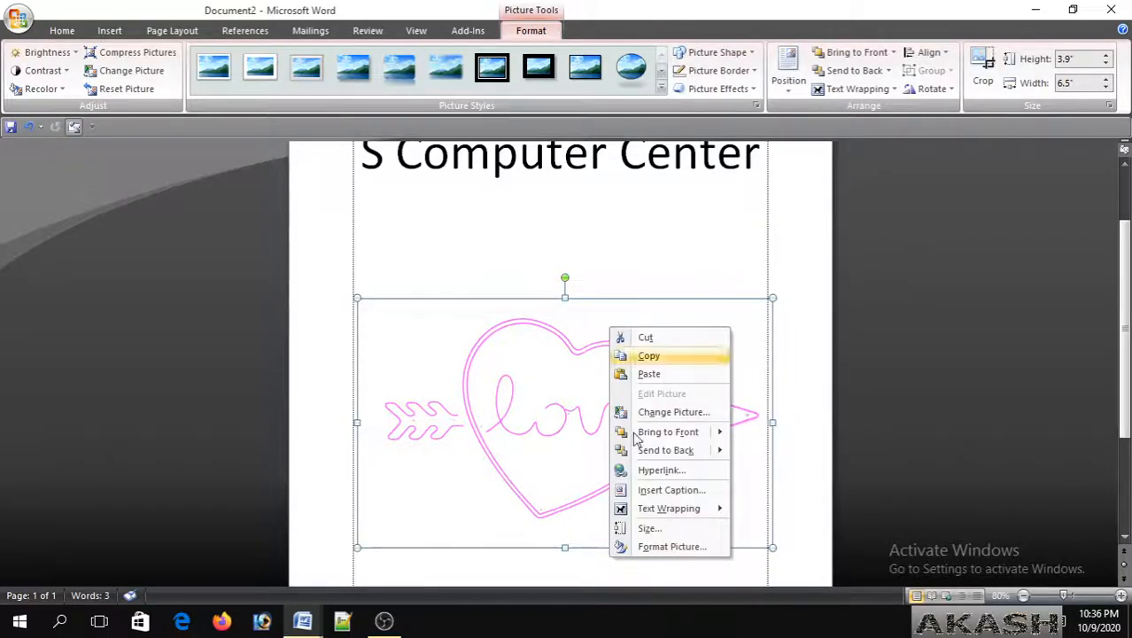
pyautogui.moveTo(717, 518)
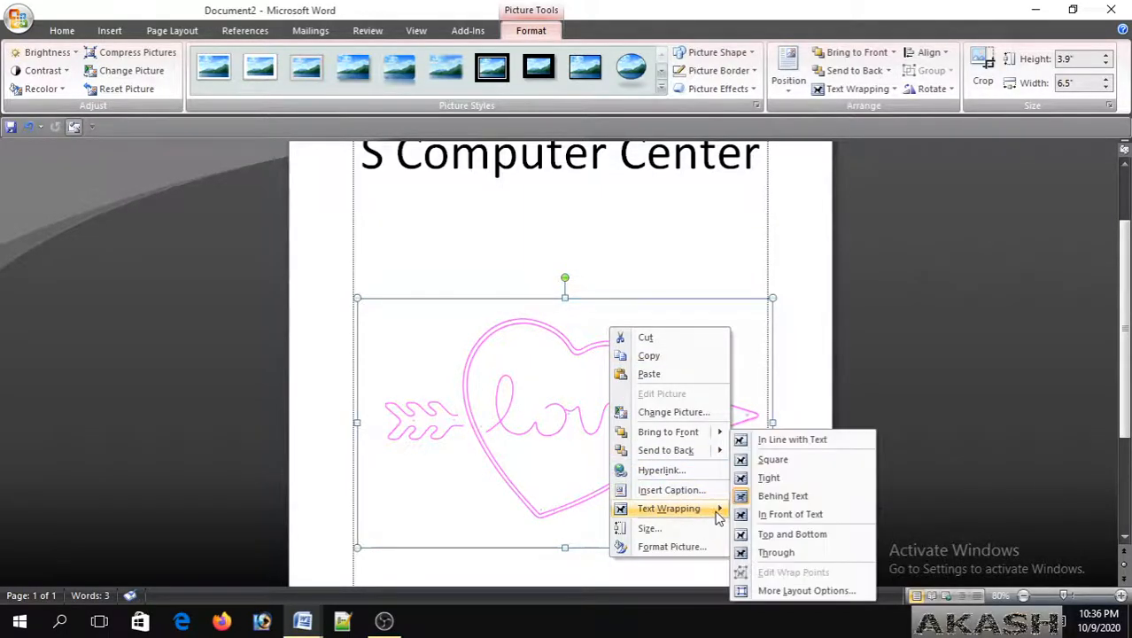
pyautogui.click(795, 496)
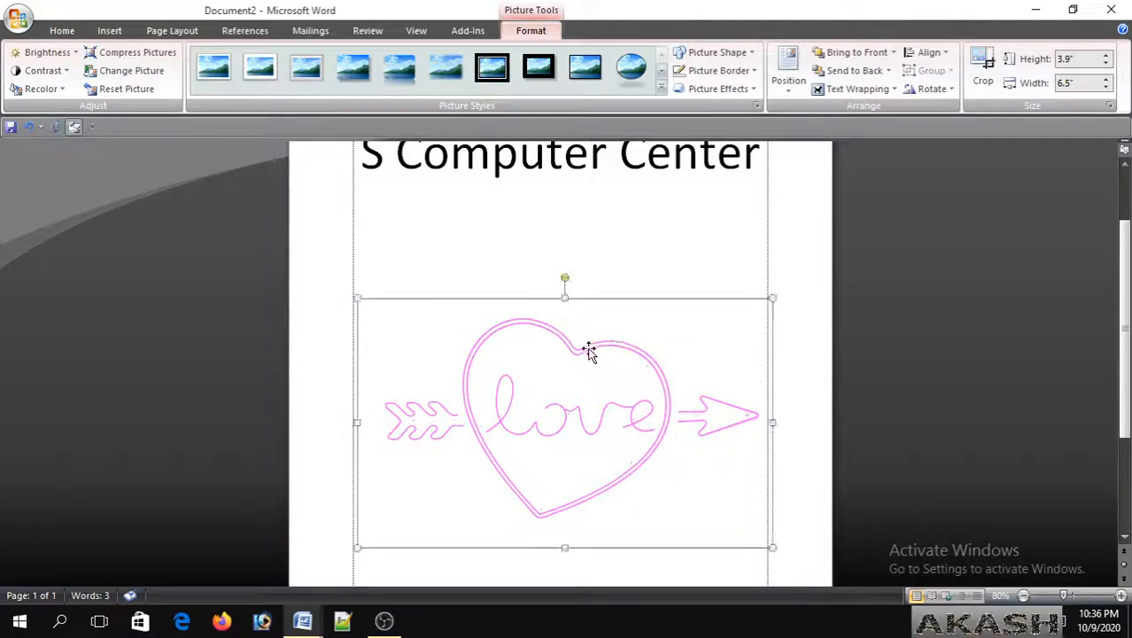
# - Review the Soft Edge Rectangle picture style and choose +40% brightness for the love picture again
pyautogui.click(663, 88)
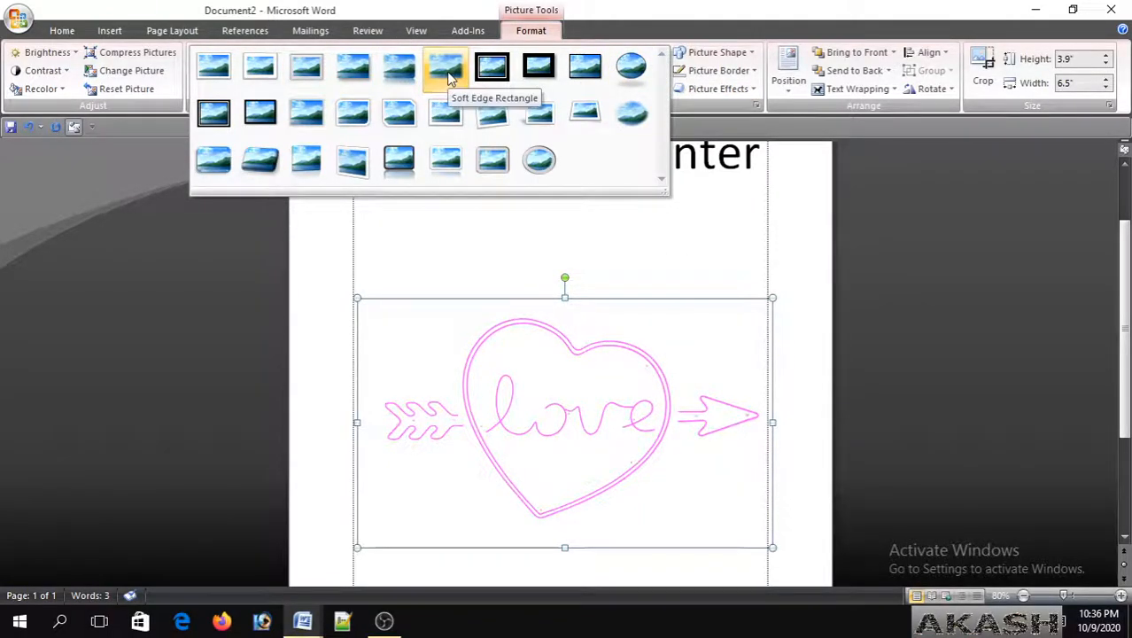
pyautogui.click(628, 358)
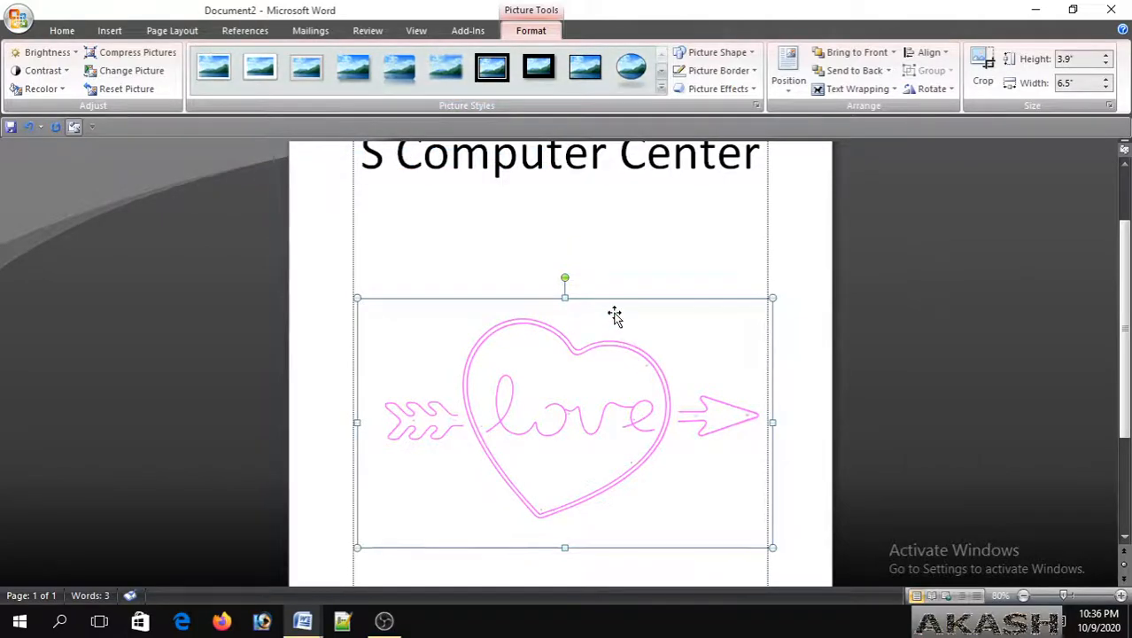
pyautogui.click(71, 54)
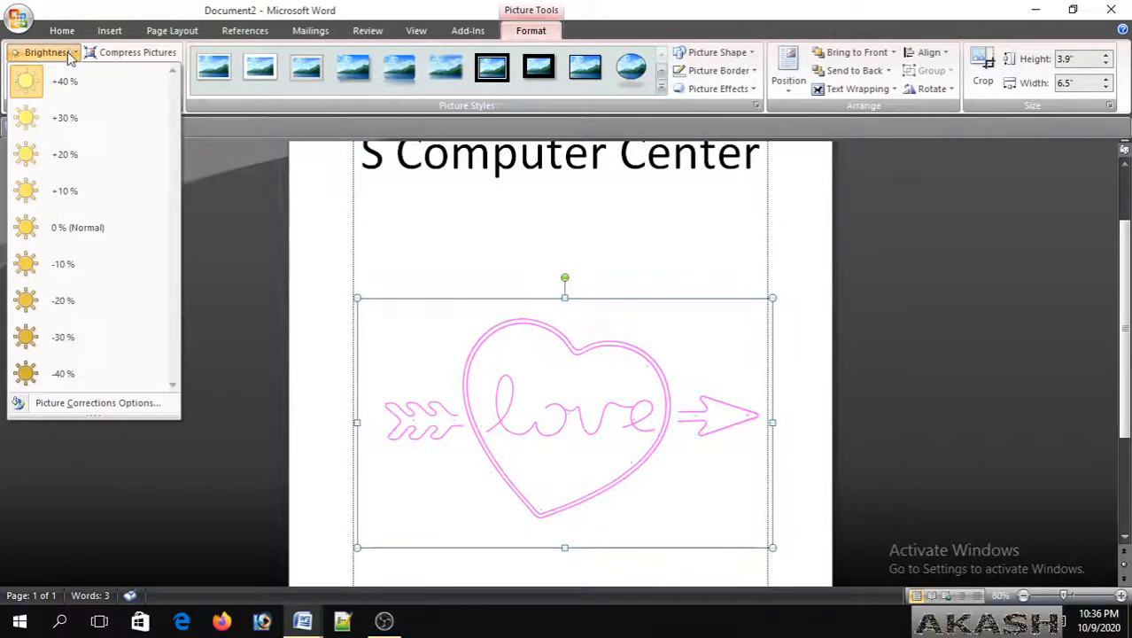
pyautogui.click(79, 90)
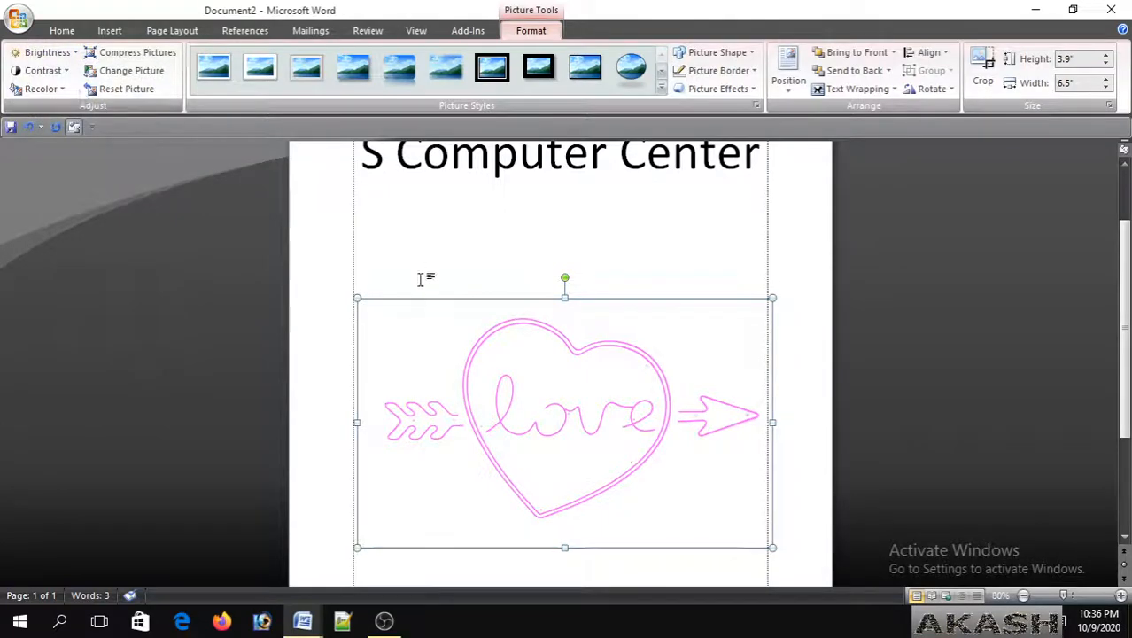
# - Start a new left-aligned line below the "S Computer Center" heading
pyautogui.click(672, 244)
pyautogui.click(758, 204)
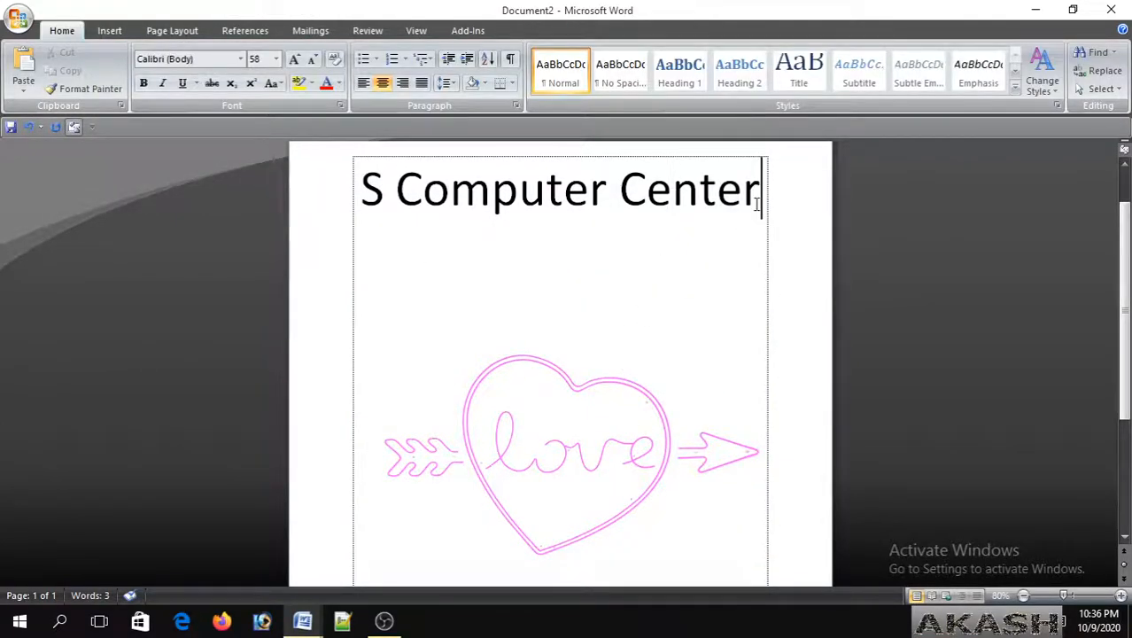
pyautogui.press('Return')
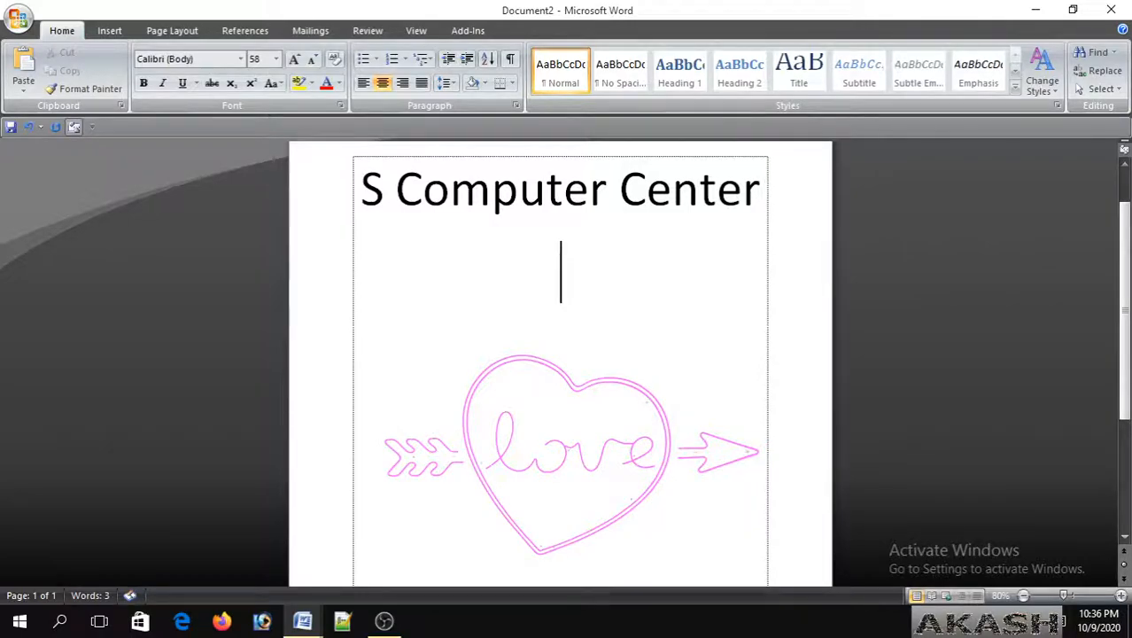
pyautogui.hotkey('ctrl', 'l')
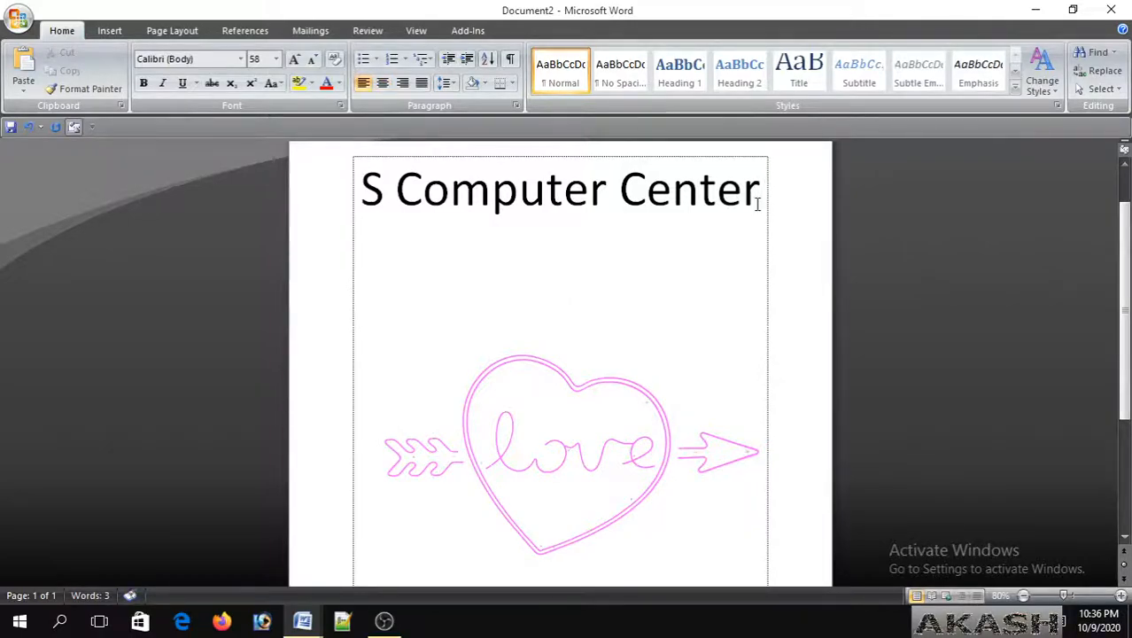
# - Write a "Name" line followed by a long row of dots in 16-point Times New Roman below the heading
pyautogui.click(277, 60)
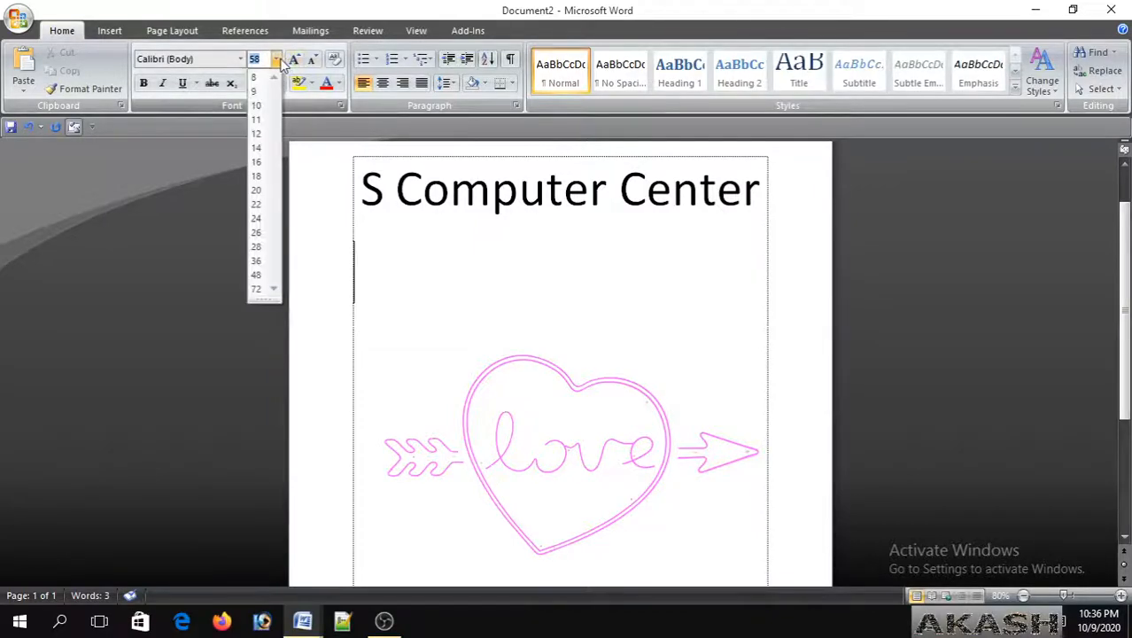
pyautogui.click(256, 162)
pyautogui.click(240, 59)
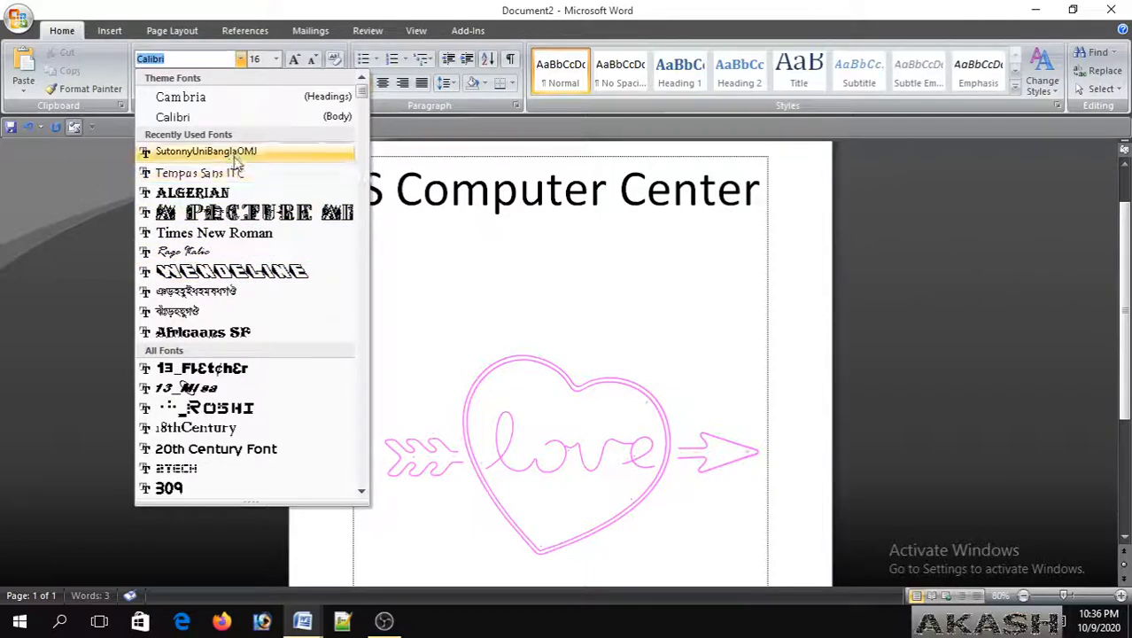
pyautogui.click(263, 235)
pyautogui.write('Name')
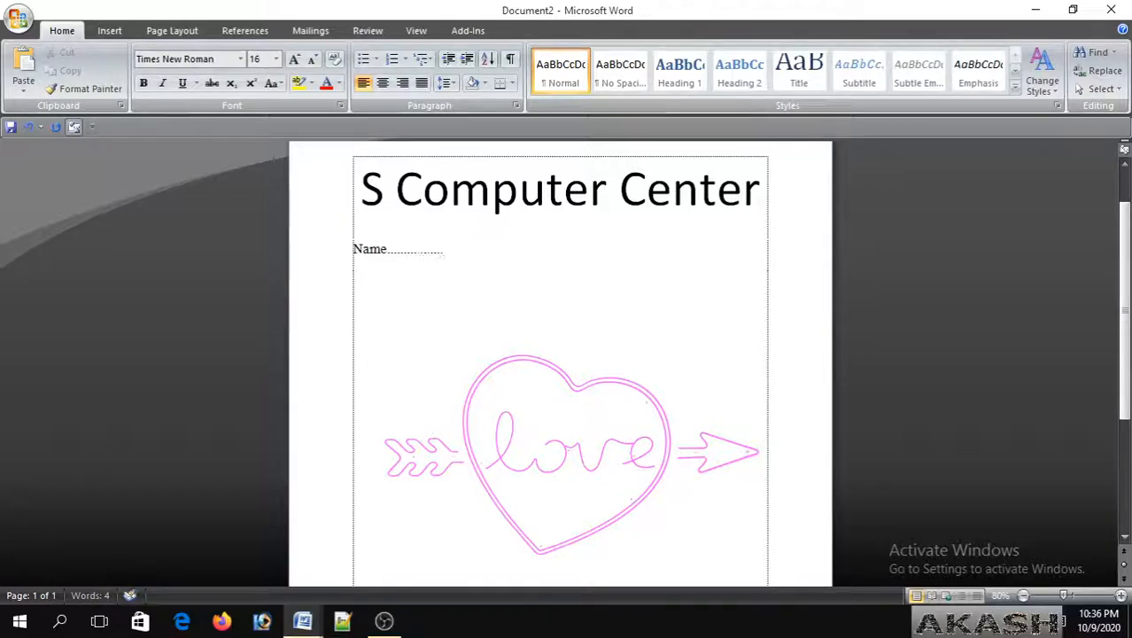
pyautogui.write('...................................................................')
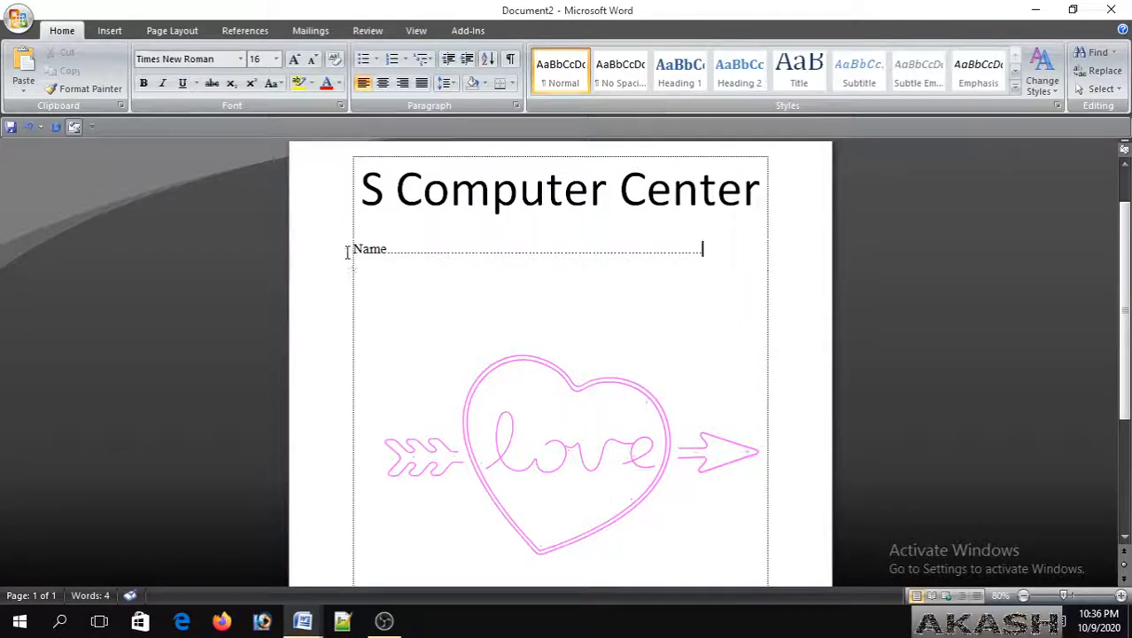
# - Insert blank lines above the dotted "Name" line to move it down over the love picture
pyautogui.press('Return')
pyautogui.press('Return')
pyautogui.press('Return')
pyautogui.press('Return')
pyautogui.press('Return')
pyautogui.press('Return')
pyautogui.press('Return')
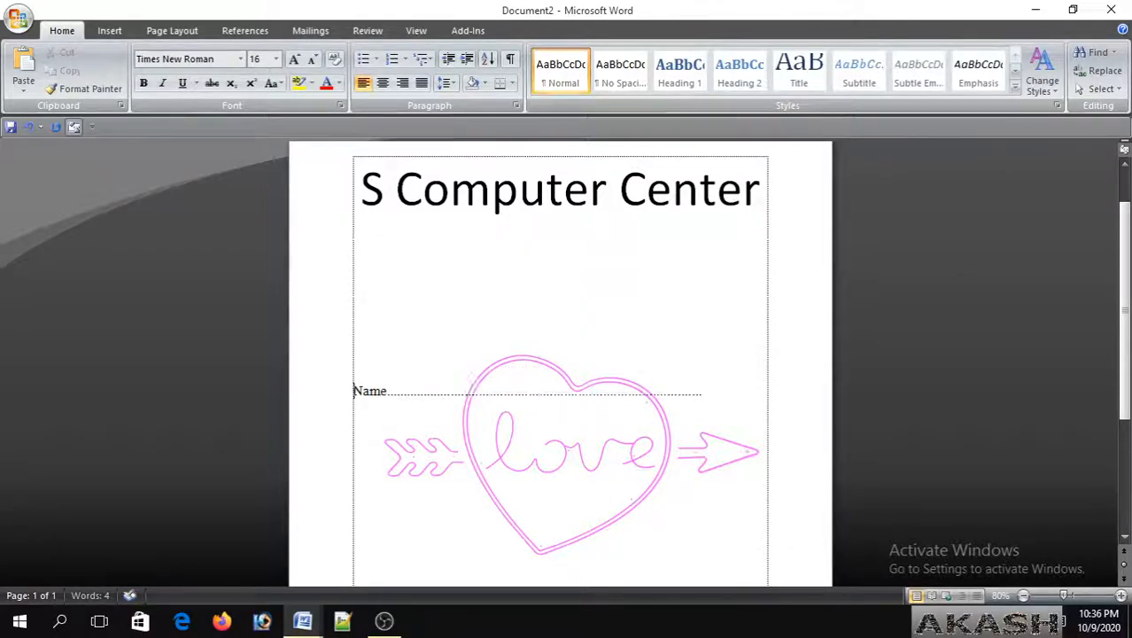
pyautogui.click(363, 453)
# - Examine the heading, love picture and overlaid "Name" line in Print Preview, and return to editing
pyautogui.hotkey('ctrl', 'F2')
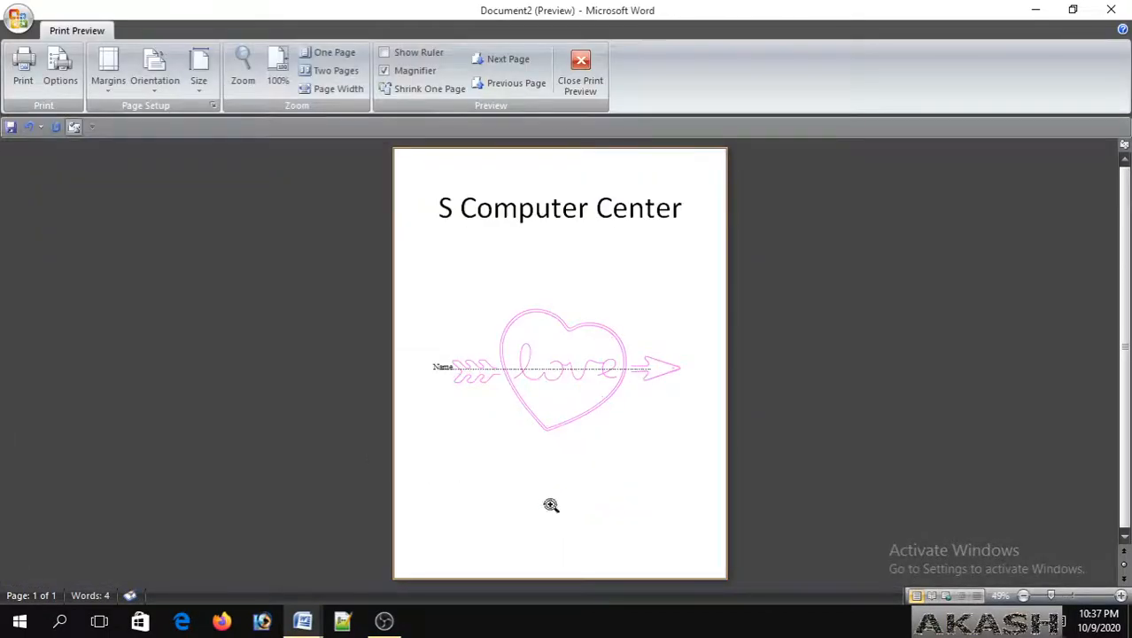
pyautogui.click(589, 384)
pyautogui.scroll(3, 549, 363)
pyautogui.scroll(1, 532, 353)
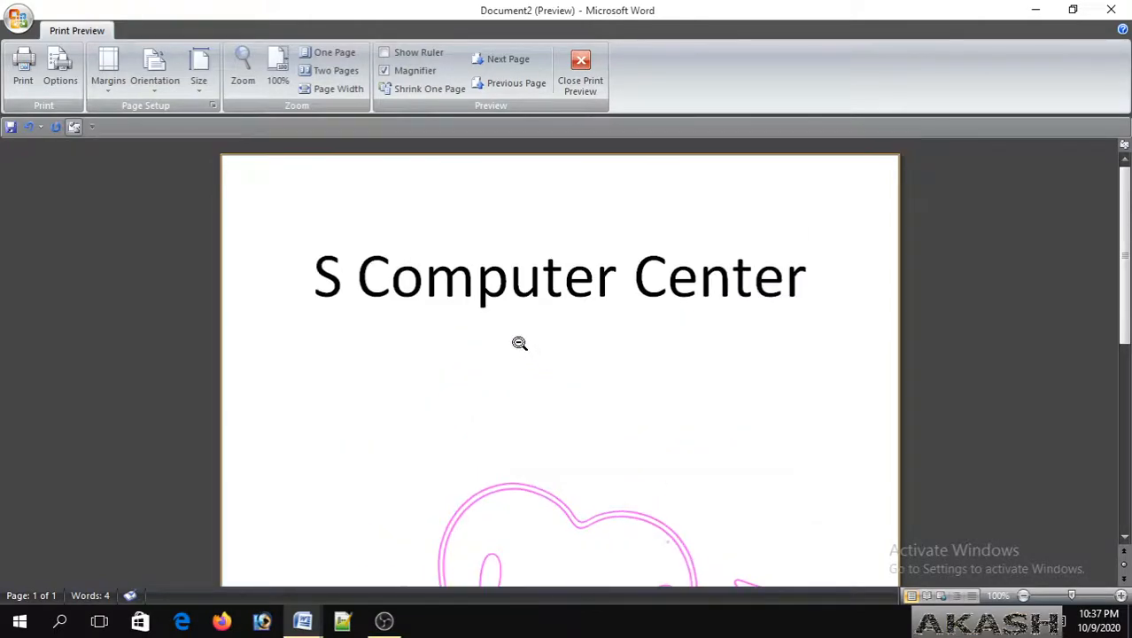
pyautogui.scroll(-5, 506, 334)
pyautogui.scroll(3, 495, 344)
pyautogui.click(580, 76)
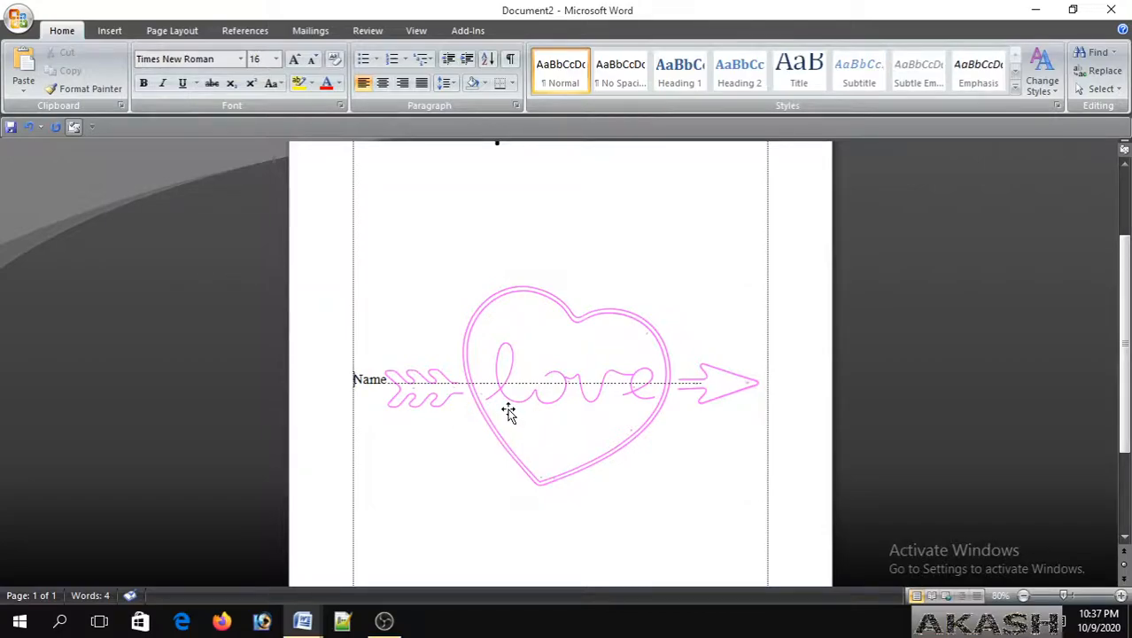
# - Delete the love picture and all the text to empty the page
pyautogui.click(528, 432)
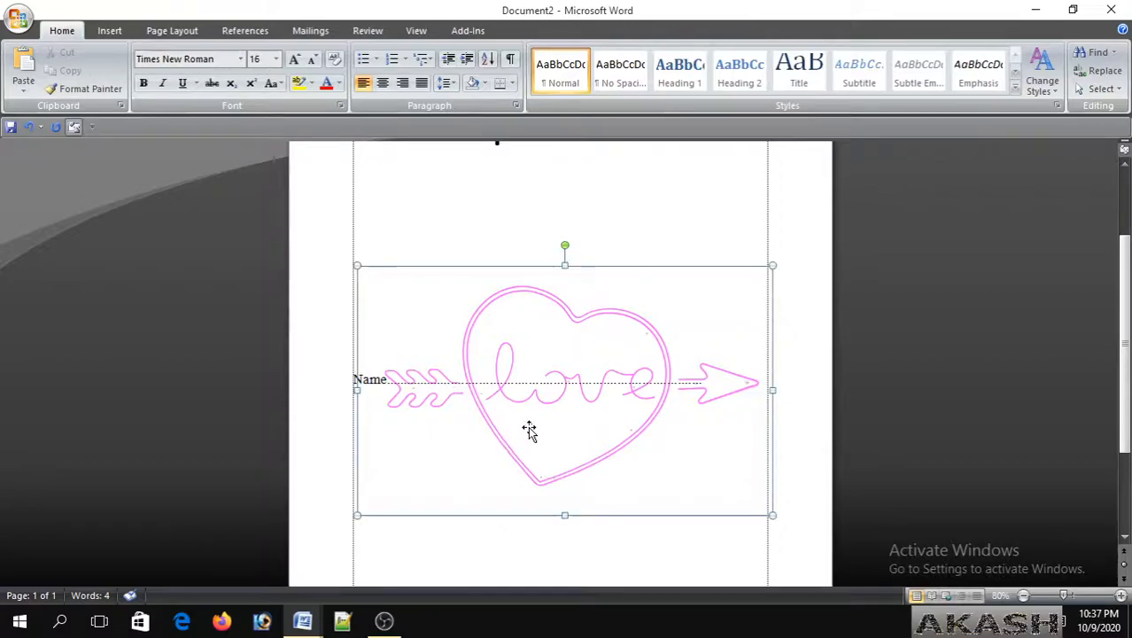
pyautogui.press('Delete')
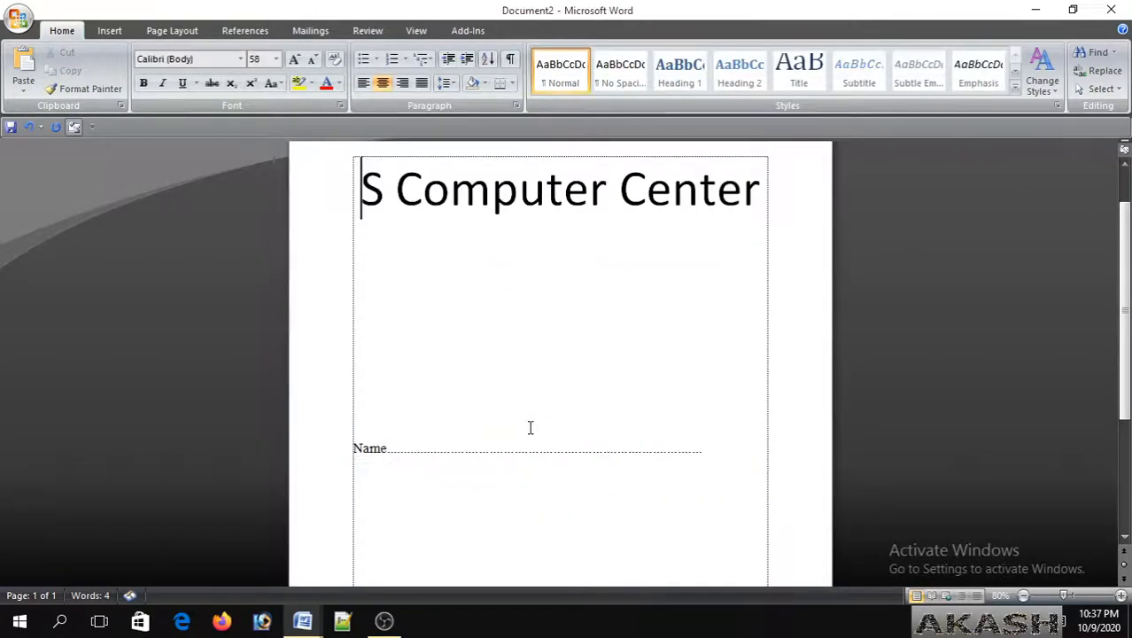
pyautogui.hotkey('ctrl', 'a')
pyautogui.press('Delete')
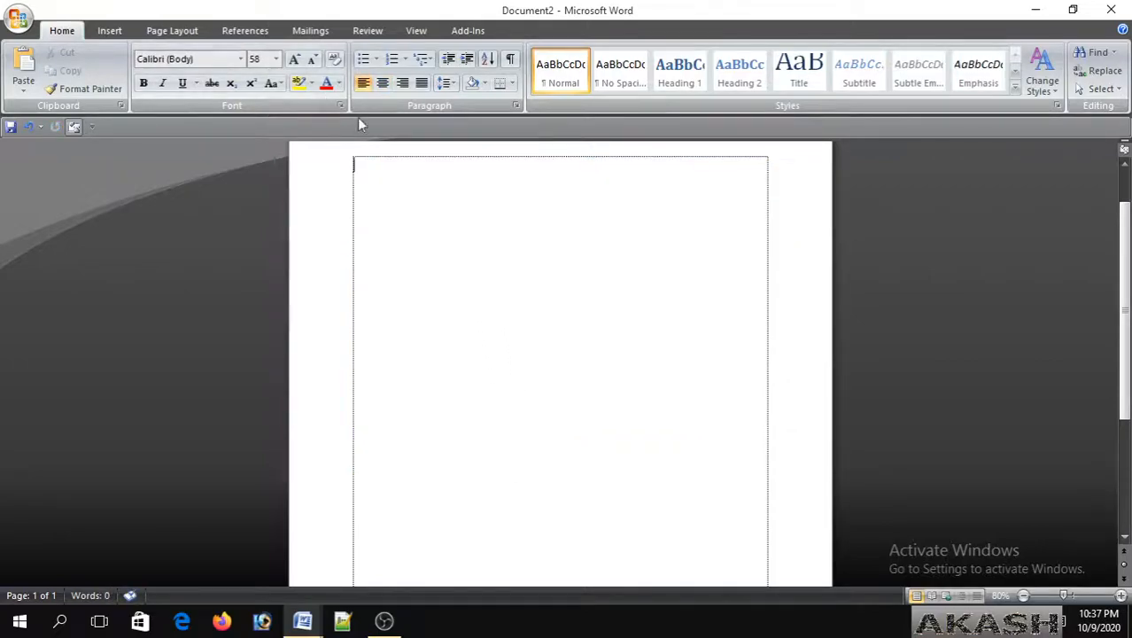
# - Insert the rose-decorated flower border frame picture from the Digain folder
pyautogui.click(109, 30)
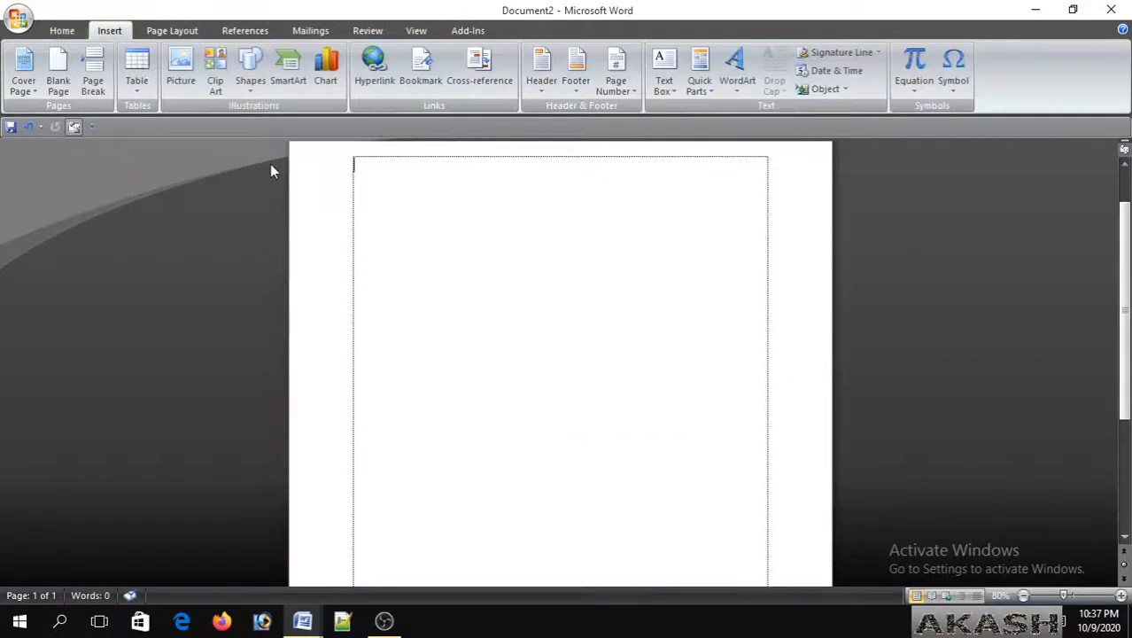
pyautogui.click(180, 73)
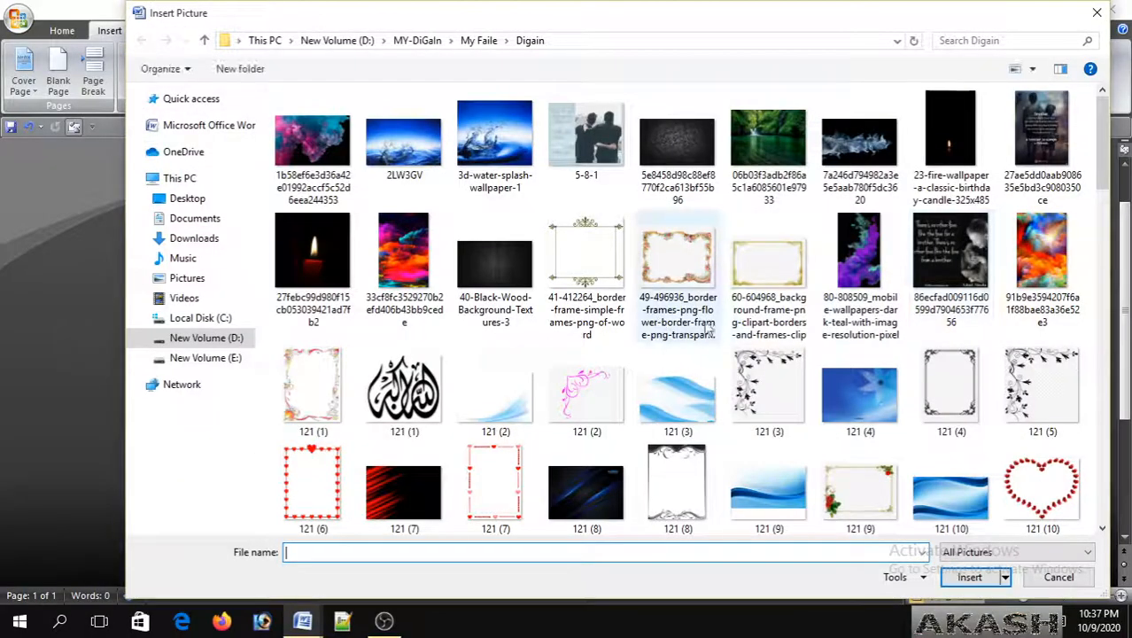
pyautogui.click(678, 261)
pyautogui.click(988, 572)
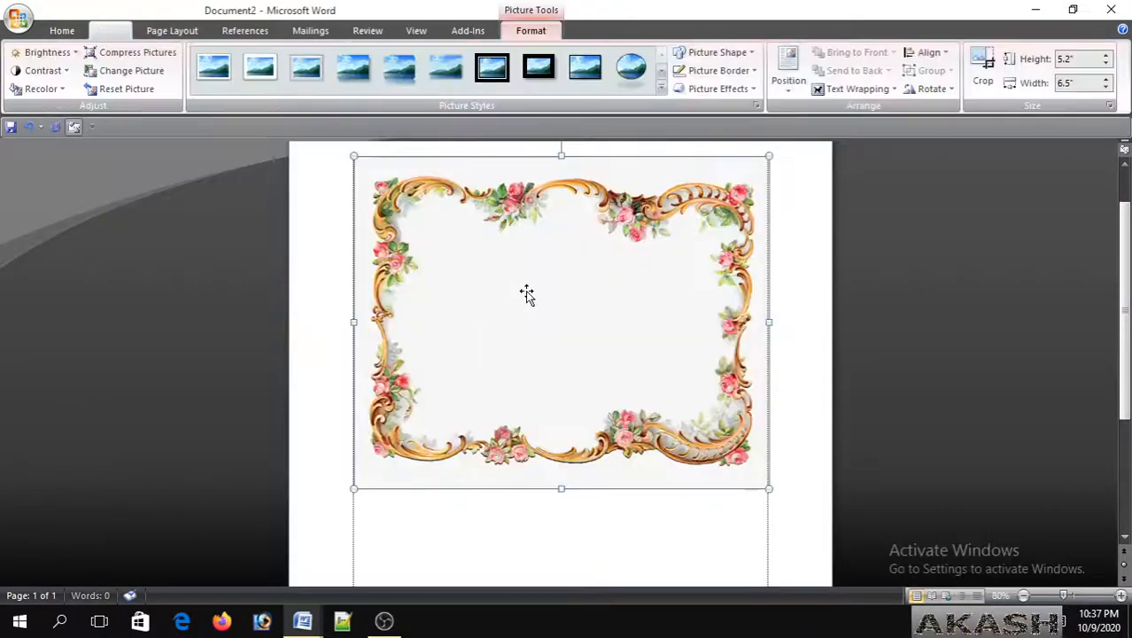
# - Apply the Soft Edge Rectangle picture style to the flower frame and raise its brightness slightly
pyautogui.click(661, 88)
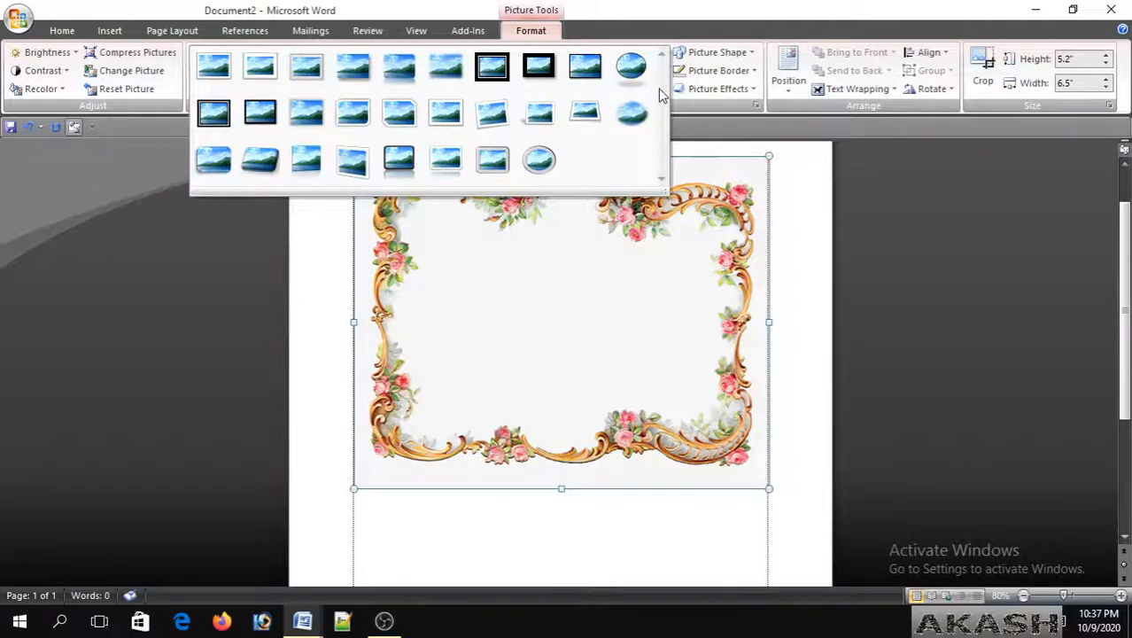
pyautogui.click(443, 67)
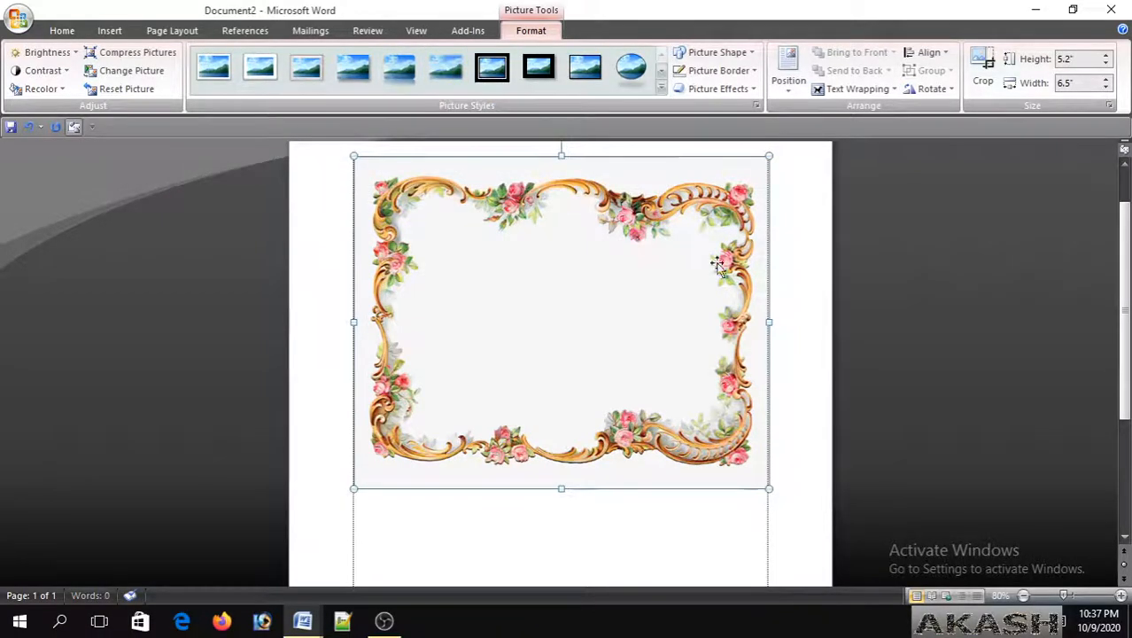
pyautogui.click(45, 52)
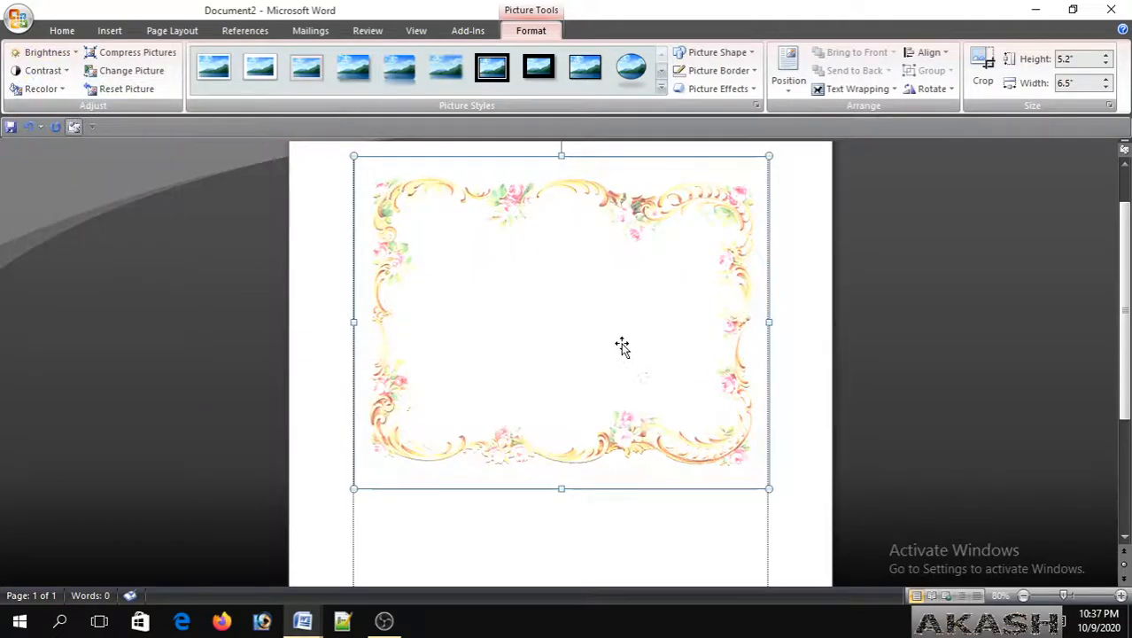
pyautogui.click(61, 53)
pyautogui.click(78, 158)
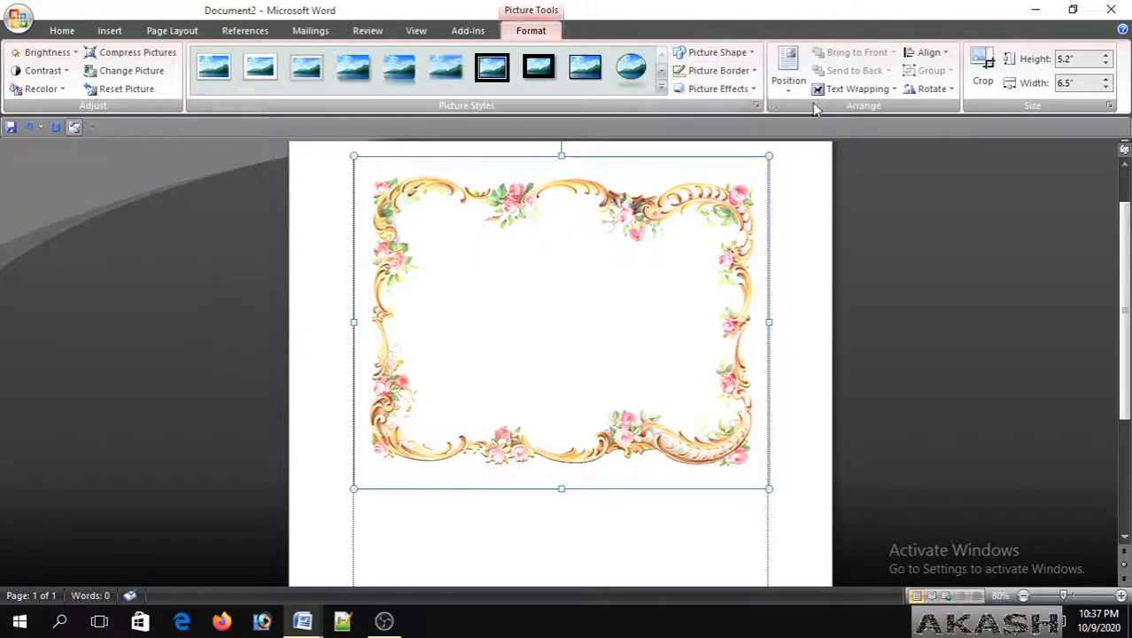
# - Set the flower frame picture's text wrapping to Behind Text and deselect it
pyautogui.click(855, 89)
pyautogui.click(864, 165)
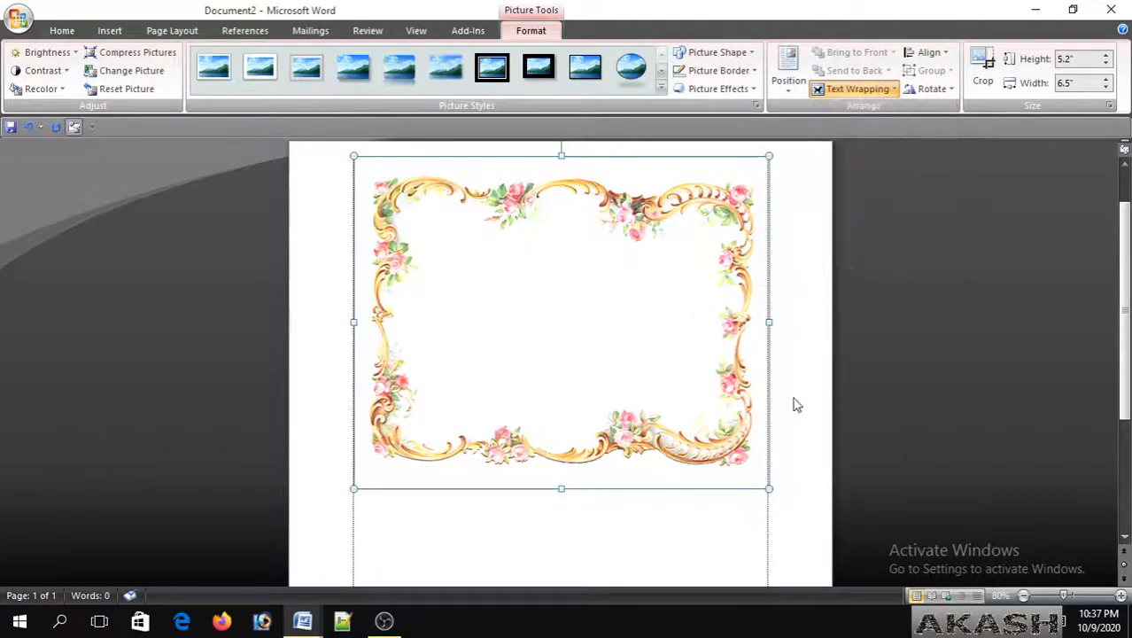
pyautogui.click(612, 537)
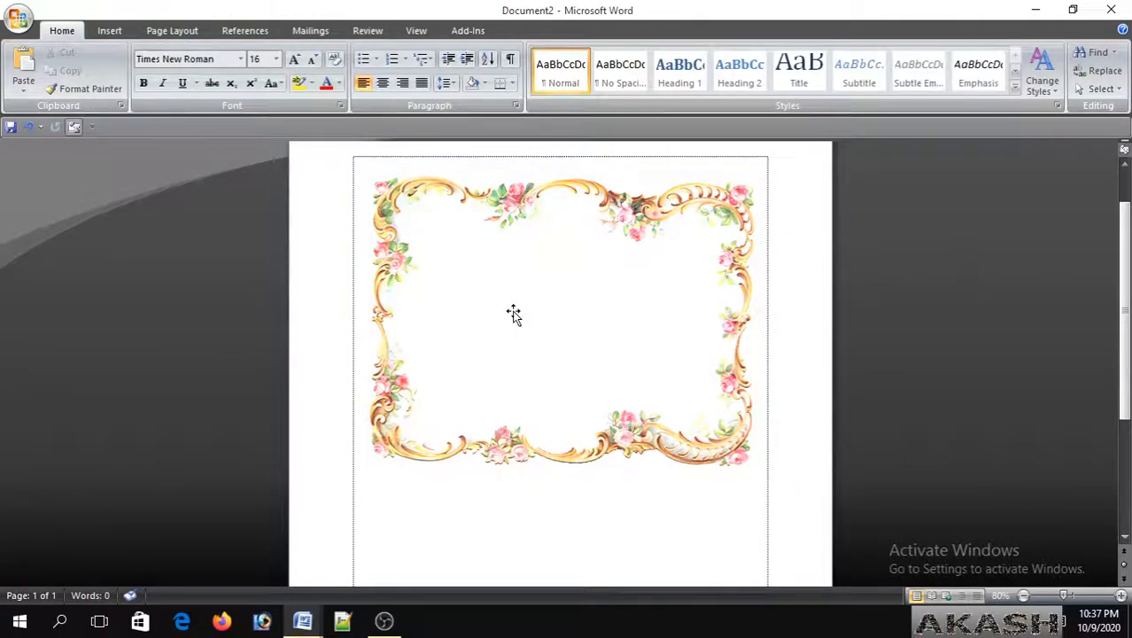
# - Try some random sample text over the flower frame picture and clear it again
pyautogui.write('kjfhsldkfjsldkfslkjfhskldfj')
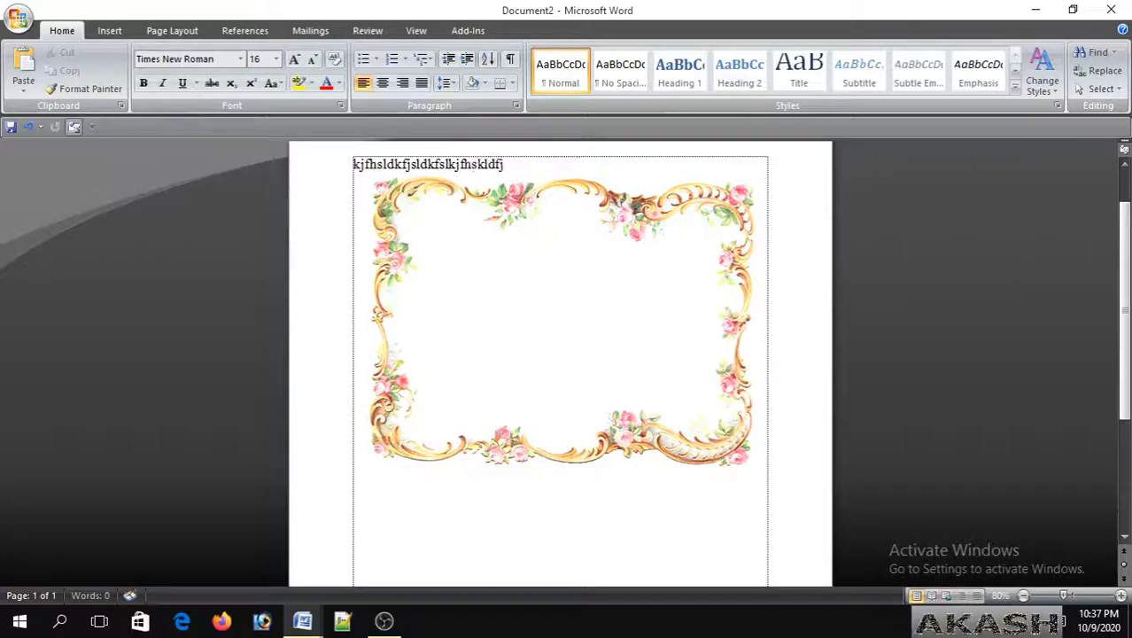
pyautogui.hotkey('ctrl', 'a')
pyautogui.press('BackSpace')
pyautogui.click(108, 31)
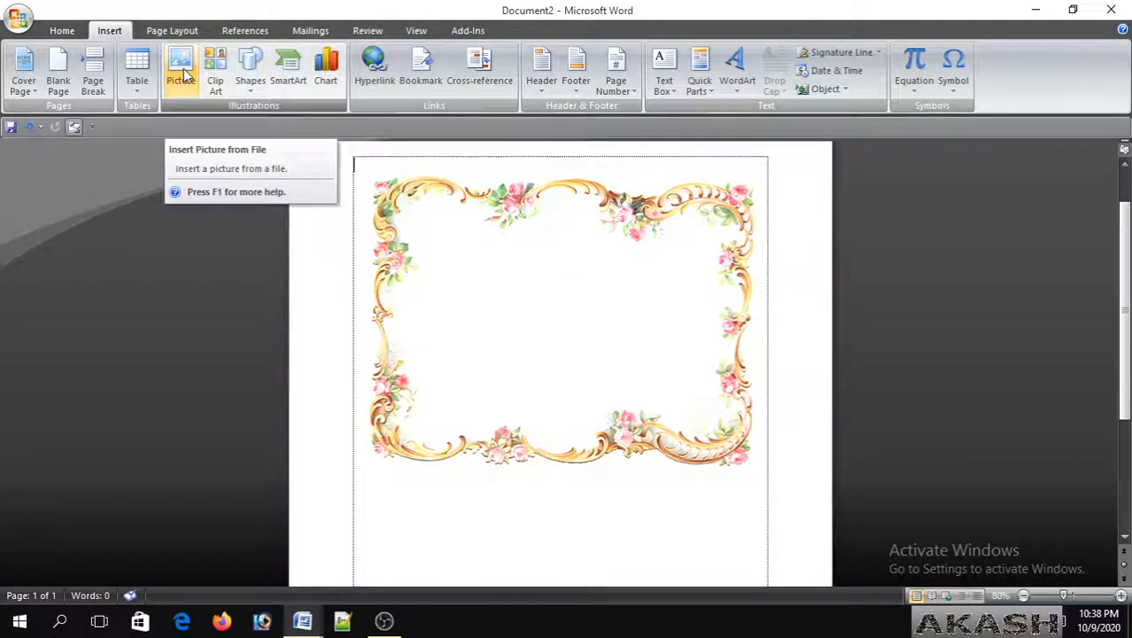
pyautogui.click(253, 92)
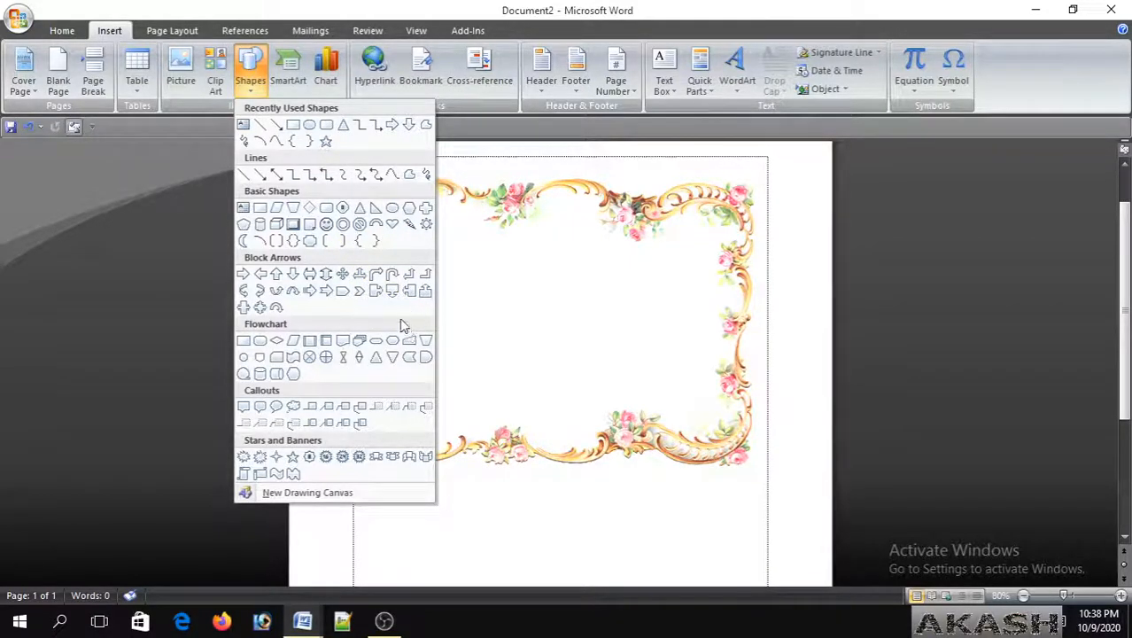
pyautogui.click(619, 226)
# - Delete the flower frame picture from the page
pyautogui.click(622, 223)
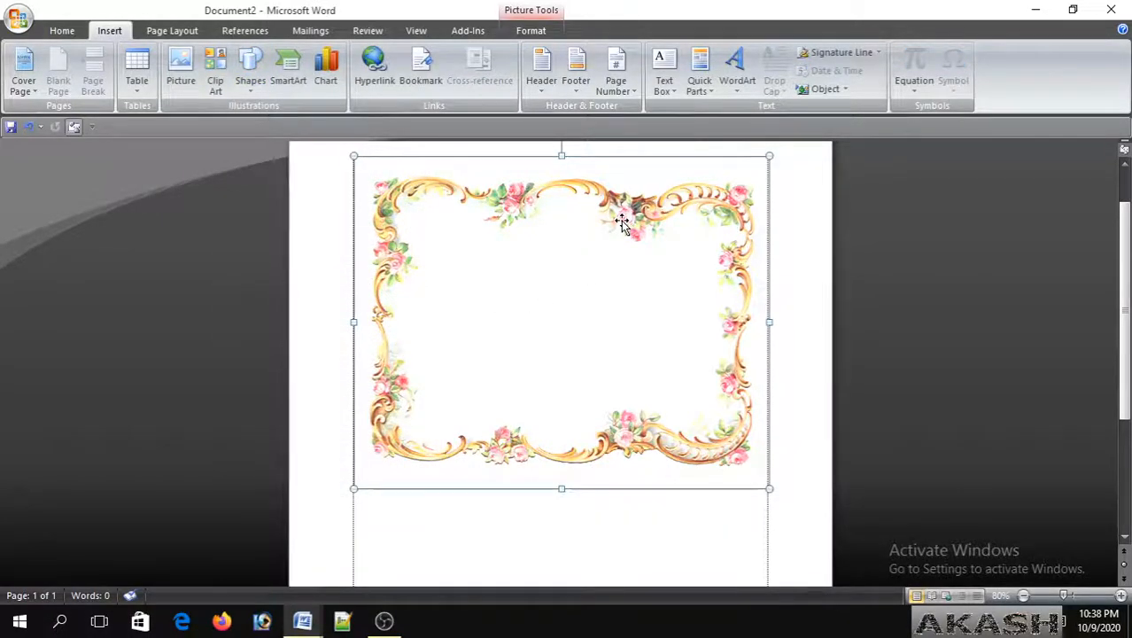
pyautogui.press('Delete')
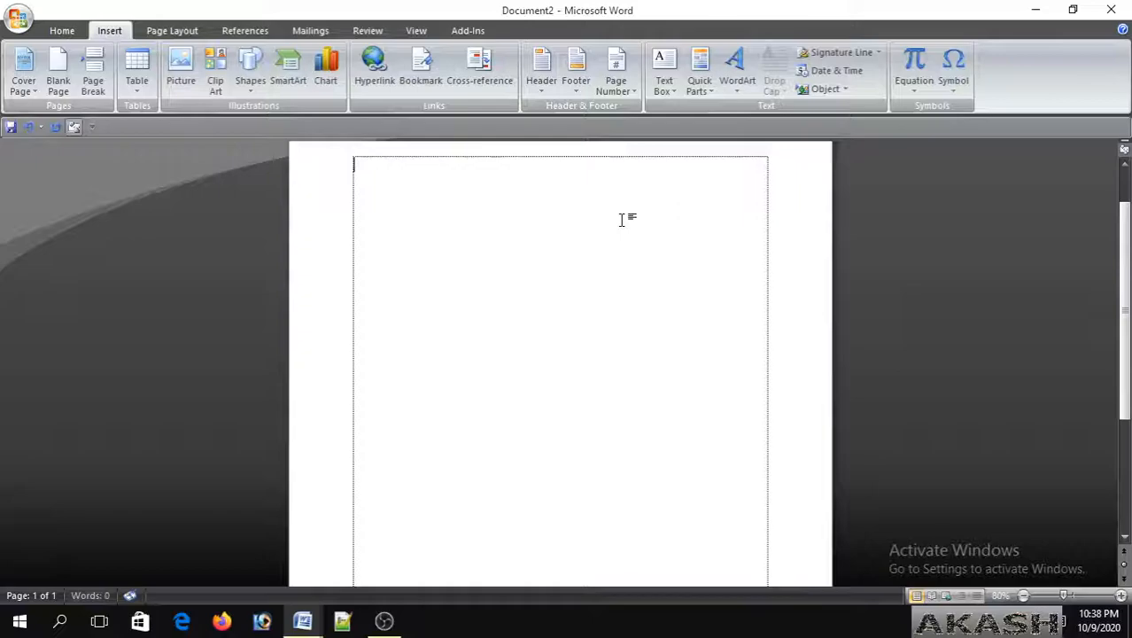
pyautogui.click(384, 620)
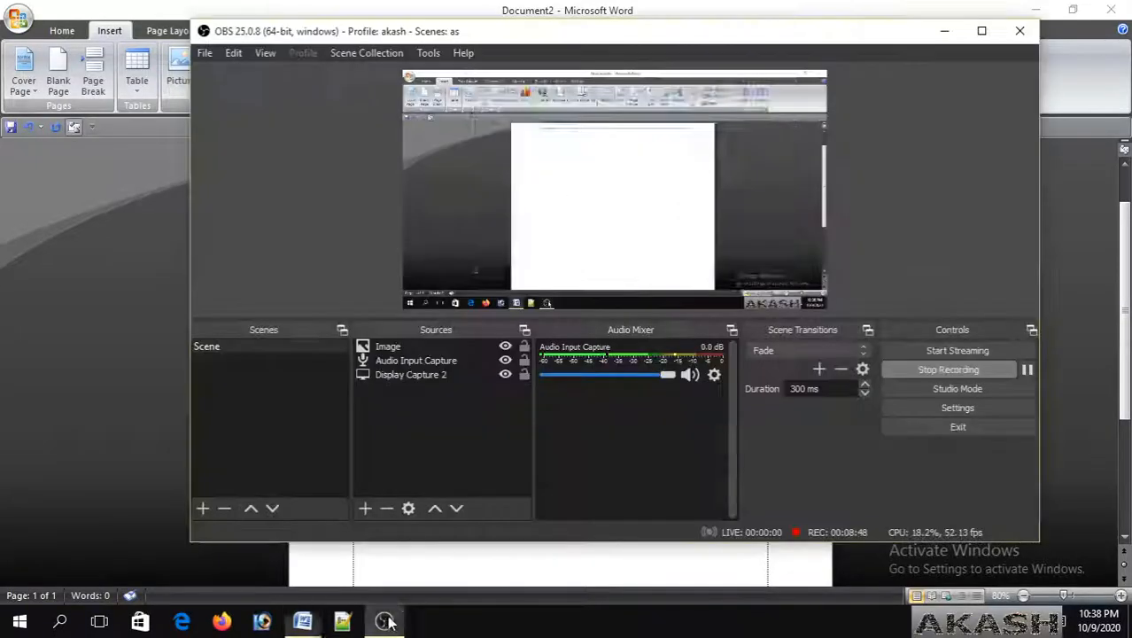
pyautogui.moveTo(670, 42); pyautogui.dragTo(630, 48)
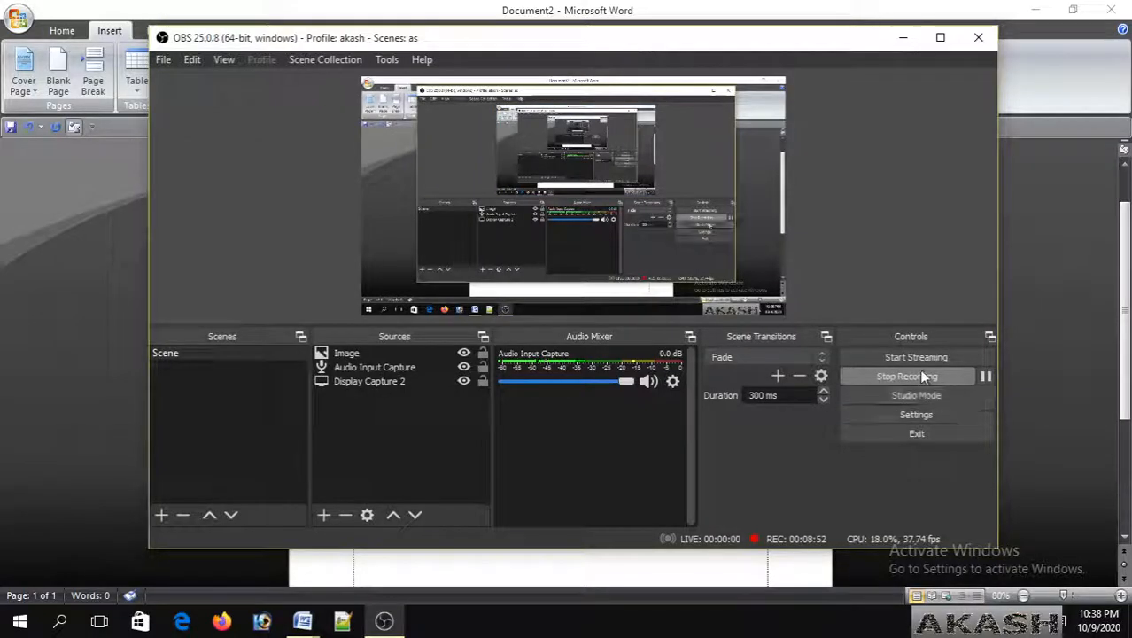